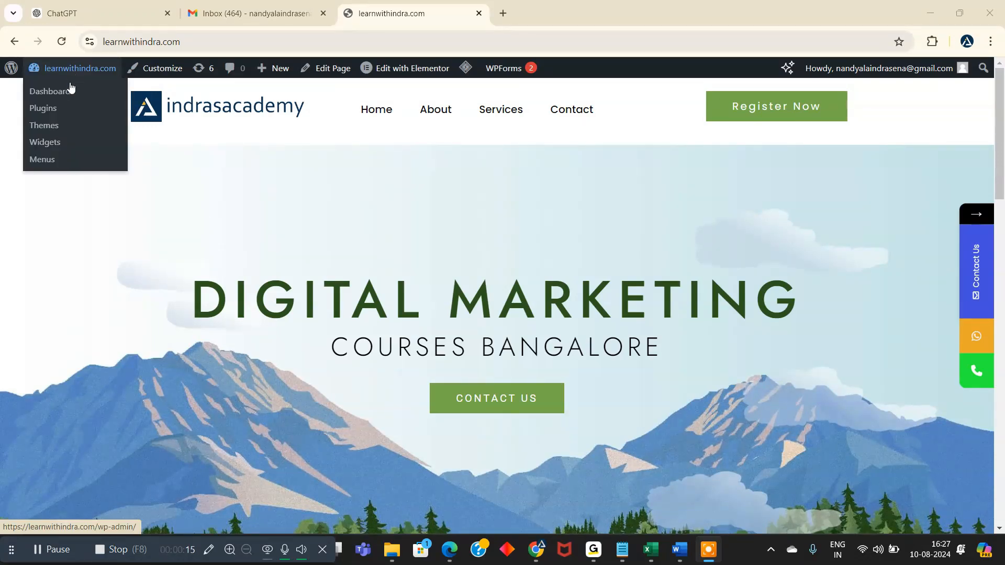
- Go to the site's admin dashboard and search the new-plugin directory for "contact form 7"
{"action": "left_click", "coordinate": [62, 93]}
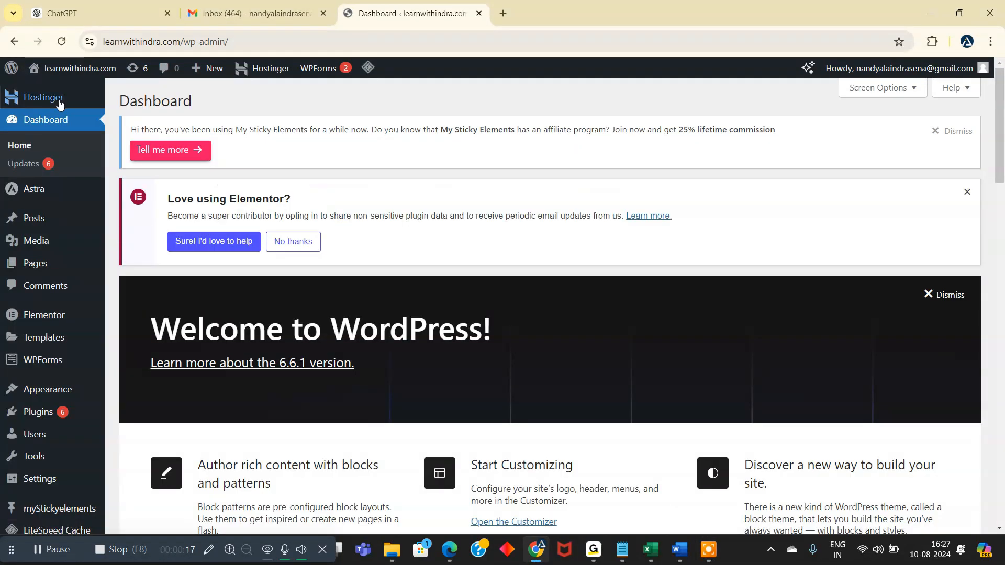
{"action": "scroll", "coordinate": [50, 381], "scroll_direction": "down", "scroll_amount": 1}
{"action": "mouse_move", "coordinate": [51, 380]}
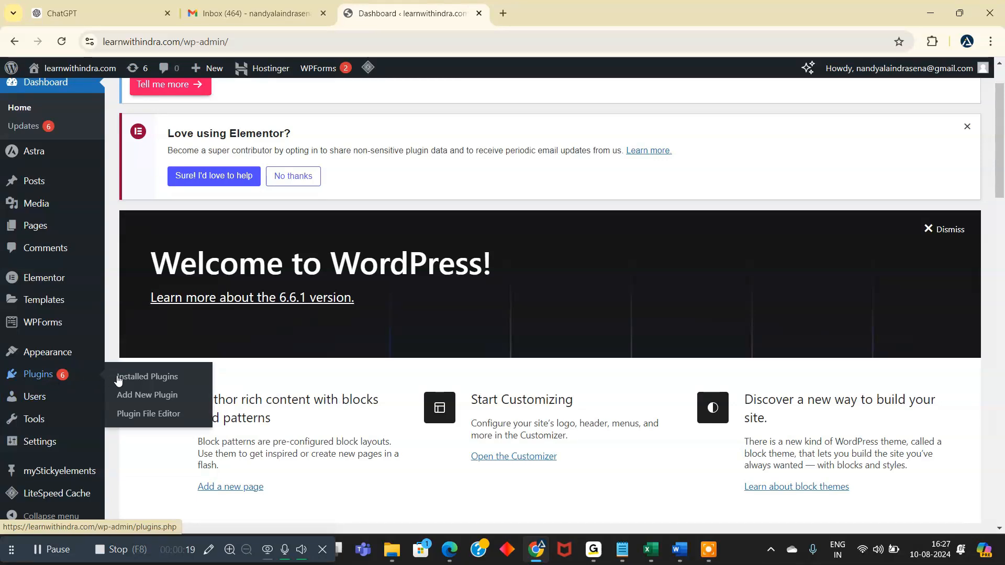
{"action": "left_click", "coordinate": [155, 399]}
{"action": "left_click", "coordinate": [754, 191]}
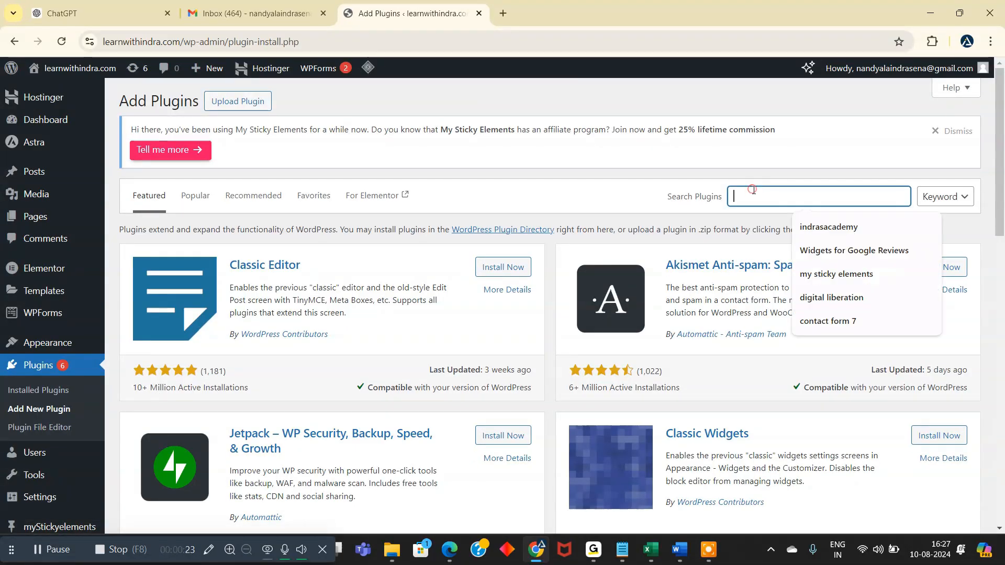
{"action": "left_click", "coordinate": [838, 321]}
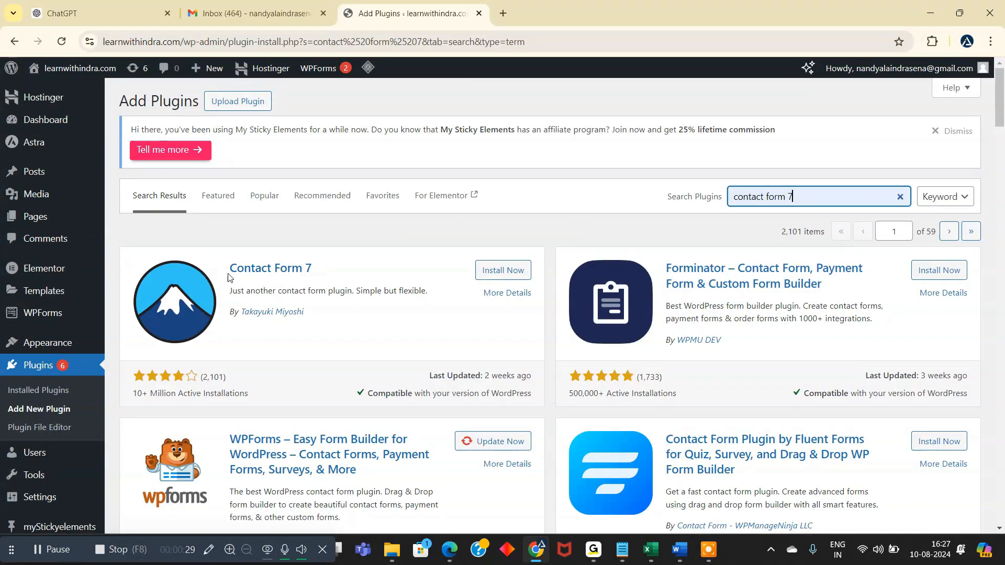
- Install and activate the Contact Form 7 plugin
{"action": "left_click", "coordinate": [512, 278]}
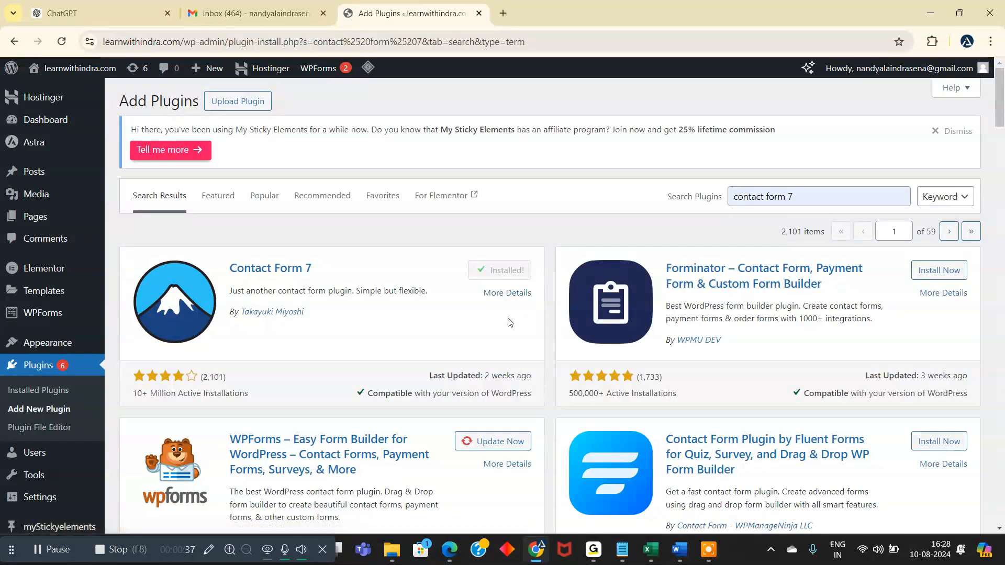
{"action": "left_click", "coordinate": [510, 270]}
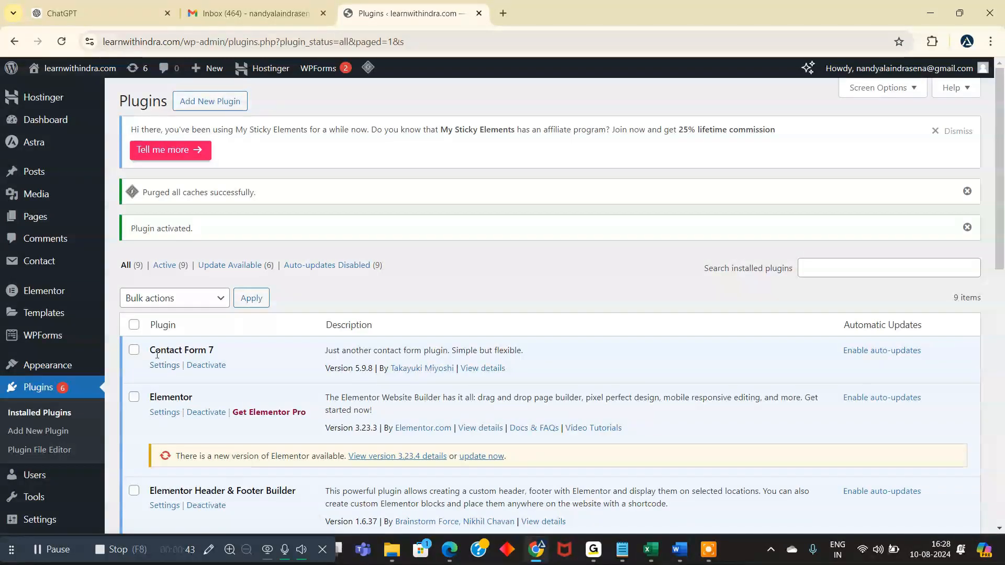
{"action": "left_click_drag", "start_coordinate": [152, 350], "coordinate": [222, 354]}
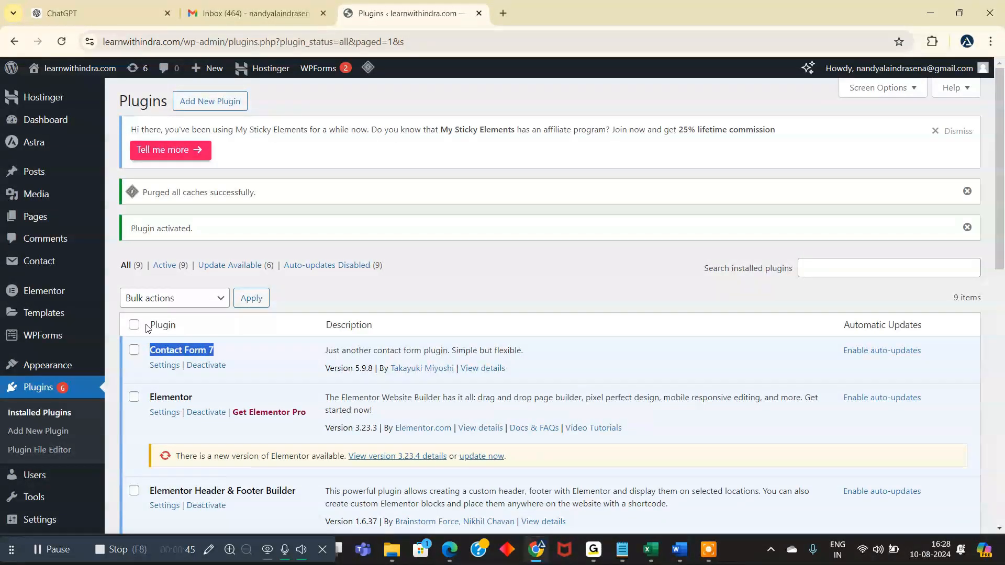
- Open the list of contact forms and start a new contact form
{"action": "mouse_move", "coordinate": [34, 266]}
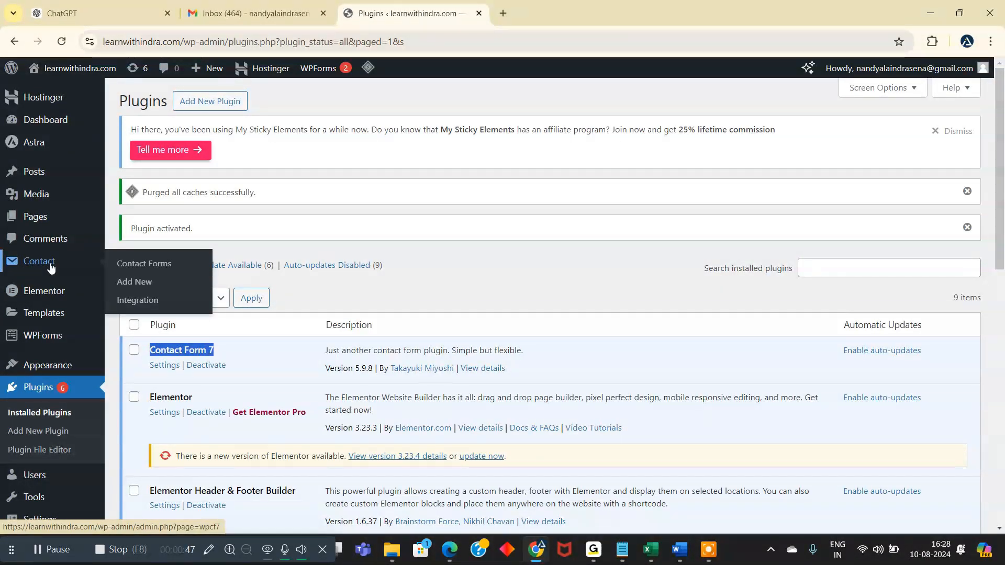
{"action": "left_click", "coordinate": [156, 265]}
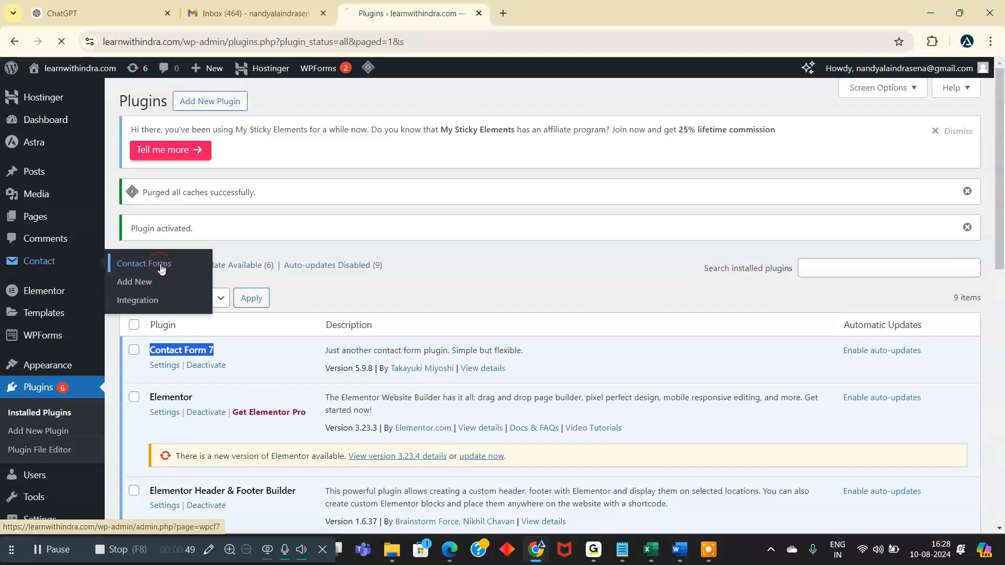
{"action": "scroll", "coordinate": [418, 309], "scroll_direction": "down", "scroll_amount": 3}
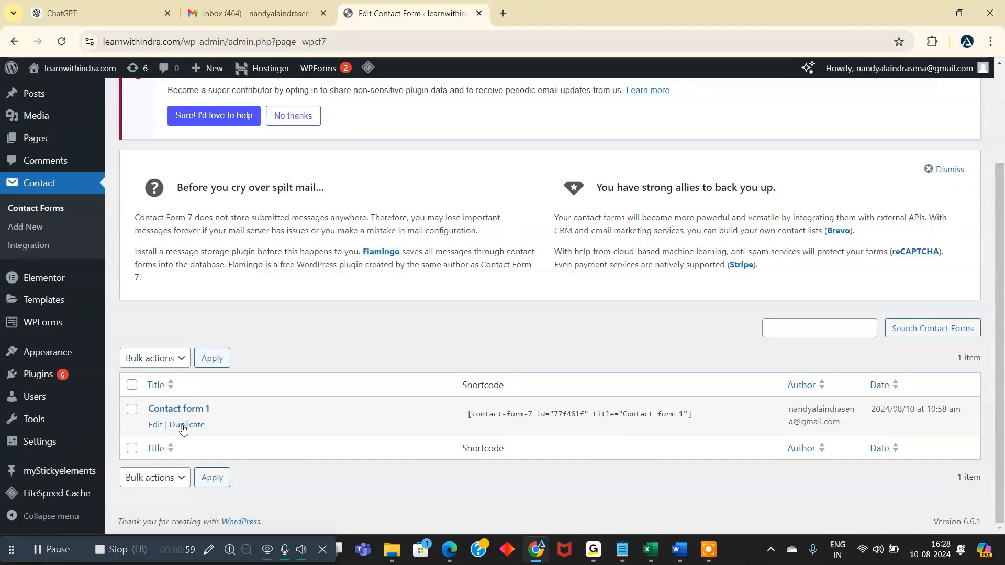
{"action": "scroll", "coordinate": [334, 338], "scroll_direction": "up", "scroll_amount": 3}
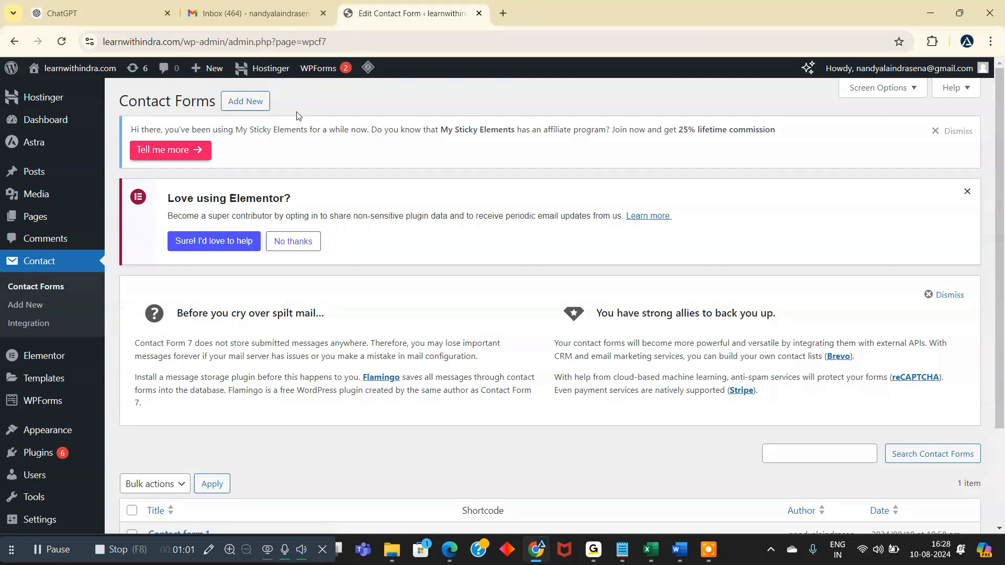
{"action": "left_click", "coordinate": [245, 107]}
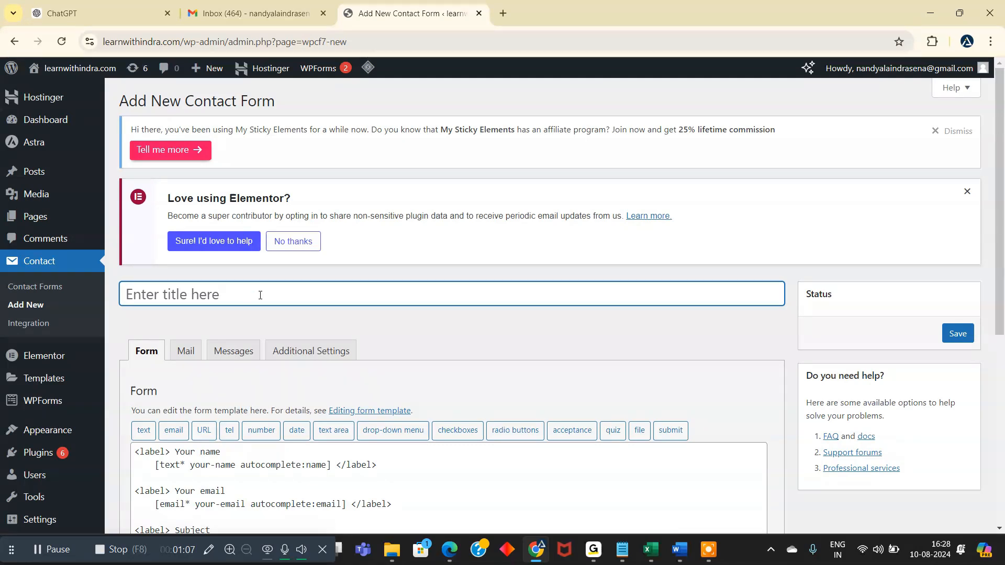
- Title the new form "contact form"
{"action": "left_click", "coordinate": [261, 294]}
{"action": "type", "text": "con"}
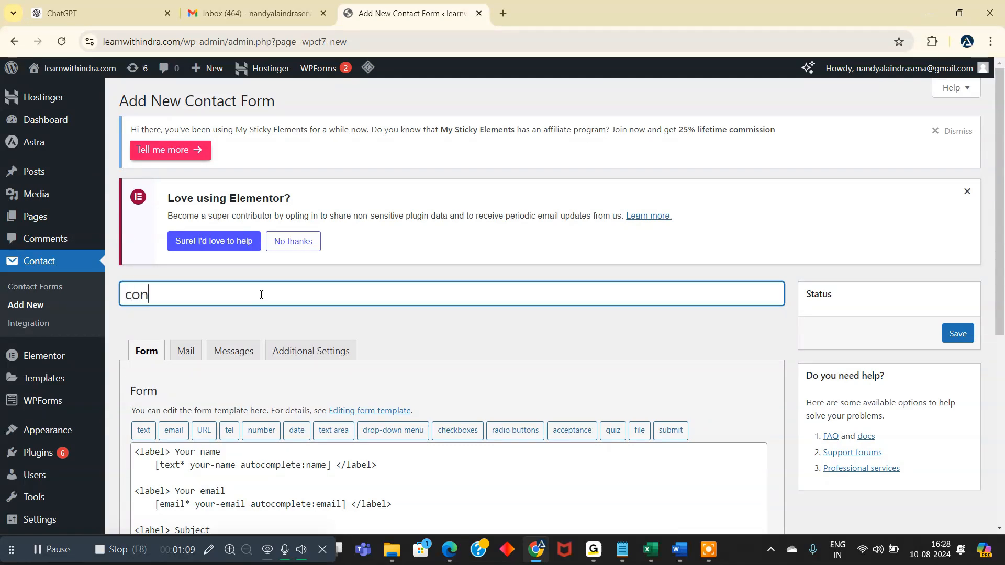
{"action": "type", "text": "tact form"}
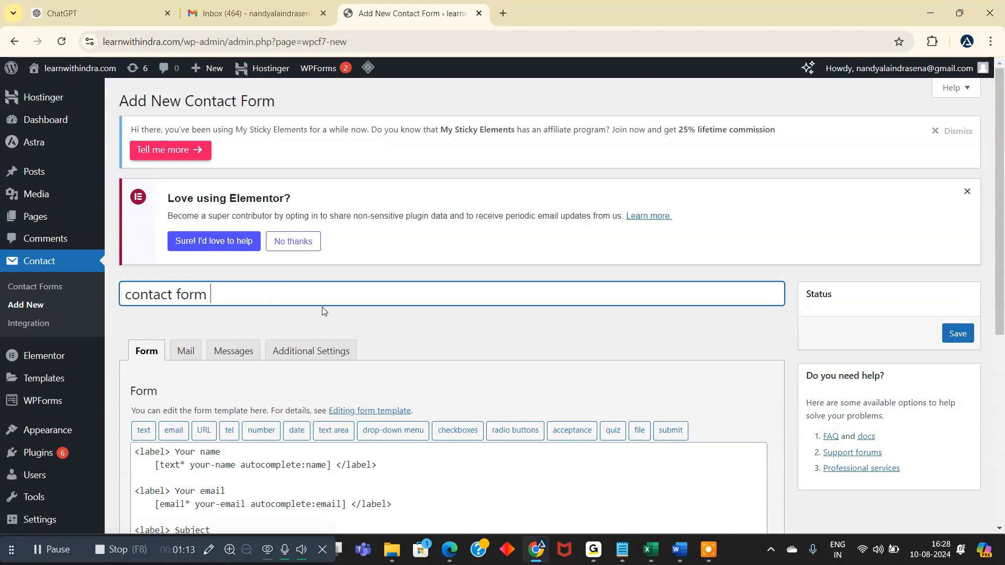
- Review the default form template, including its name and email fields
{"action": "scroll", "coordinate": [324, 310], "scroll_direction": "down", "scroll_amount": 3}
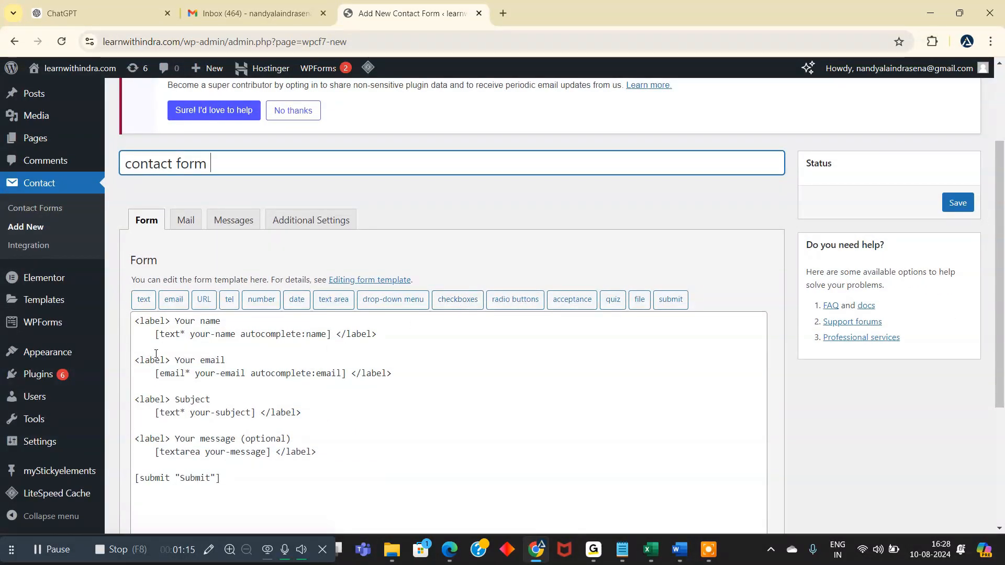
{"action": "left_click_drag", "start_coordinate": [138, 319], "coordinate": [218, 481]}
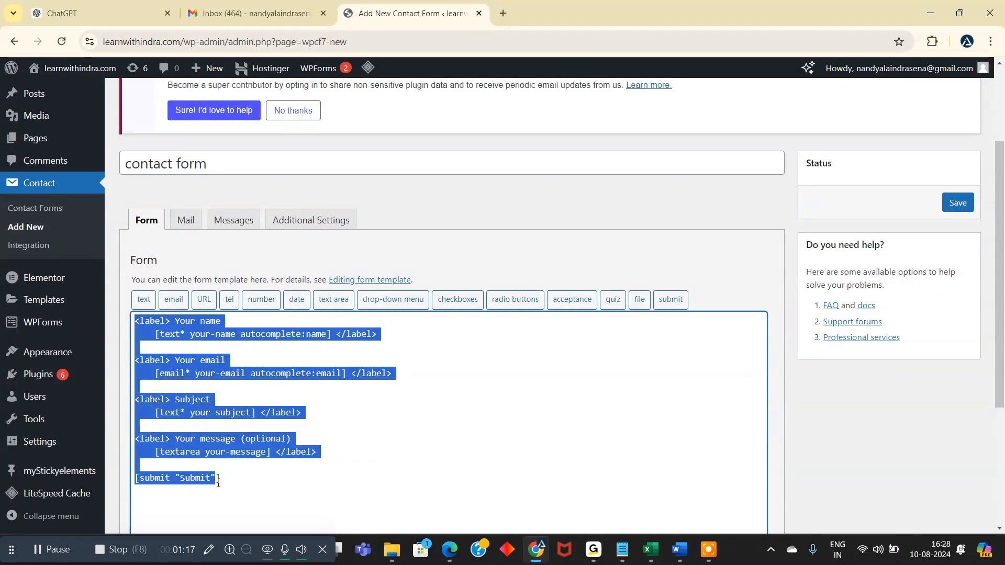
{"action": "scroll", "coordinate": [408, 378], "scroll_direction": "down", "scroll_amount": 2}
{"action": "scroll", "coordinate": [285, 358], "scroll_direction": "up", "scroll_amount": 1}
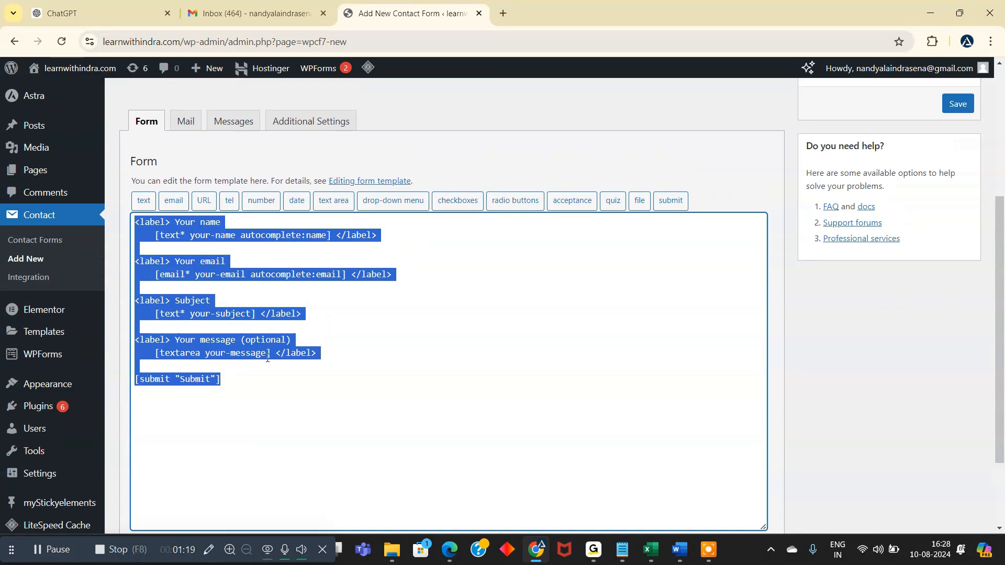
{"action": "left_click", "coordinate": [344, 340]}
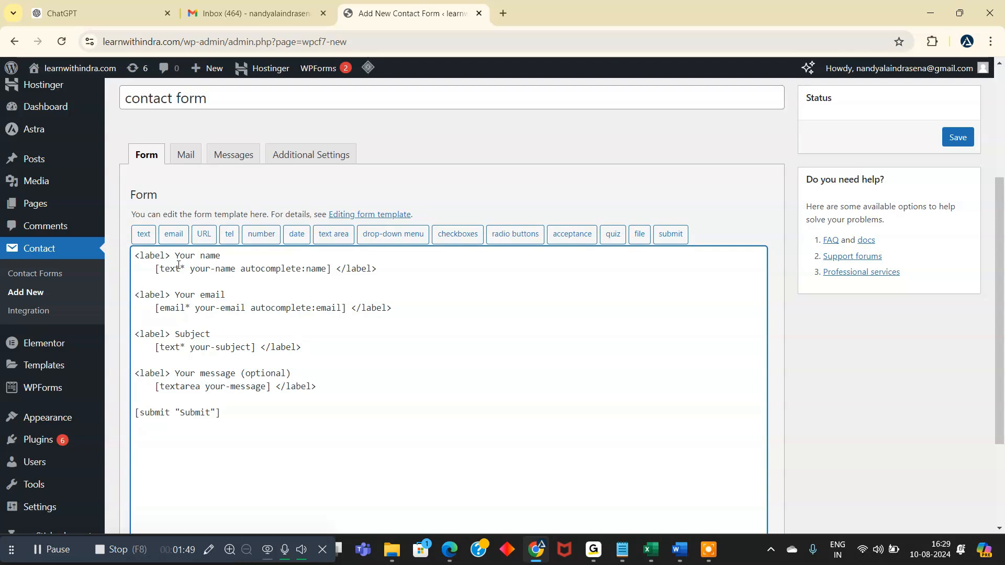
{"action": "left_click_drag", "start_coordinate": [175, 257], "coordinate": [220, 257]}
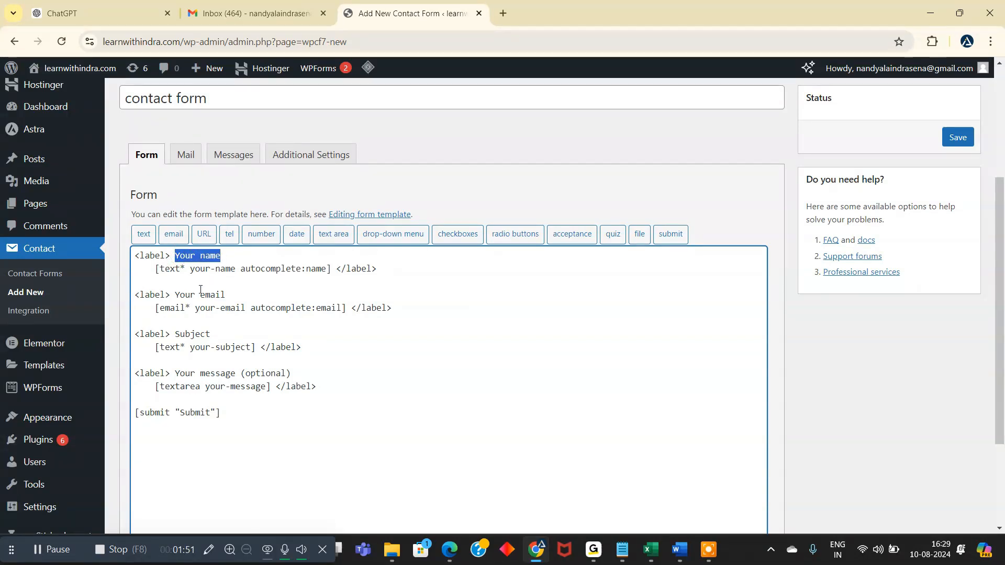
{"action": "left_click_drag", "start_coordinate": [175, 295], "coordinate": [225, 293]}
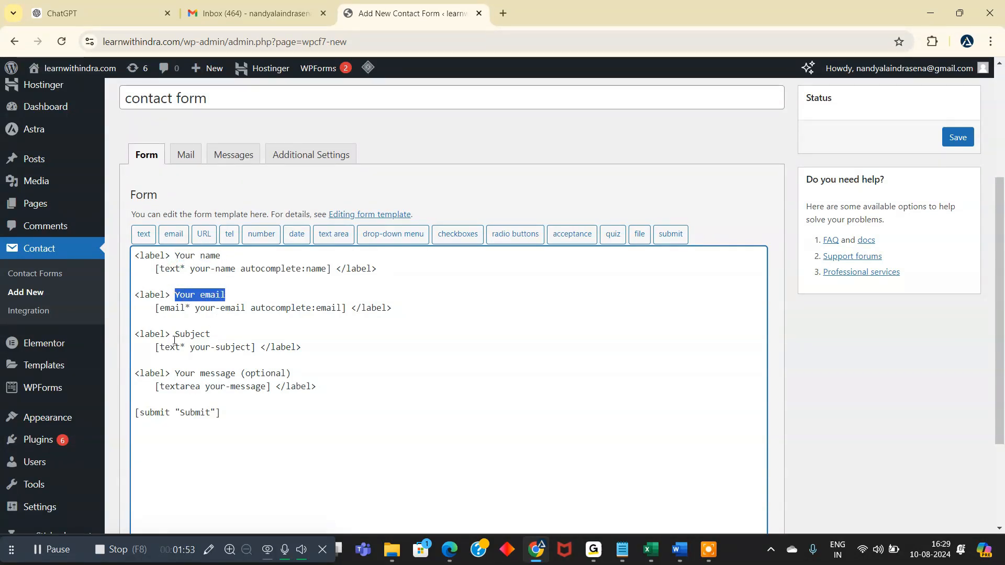
- Delete the Subject label and its text field from the form template, along with the extra blank line
{"action": "left_click_drag", "start_coordinate": [132, 334], "coordinate": [318, 350]}
{"action": "key", "text": "BackSpace"}
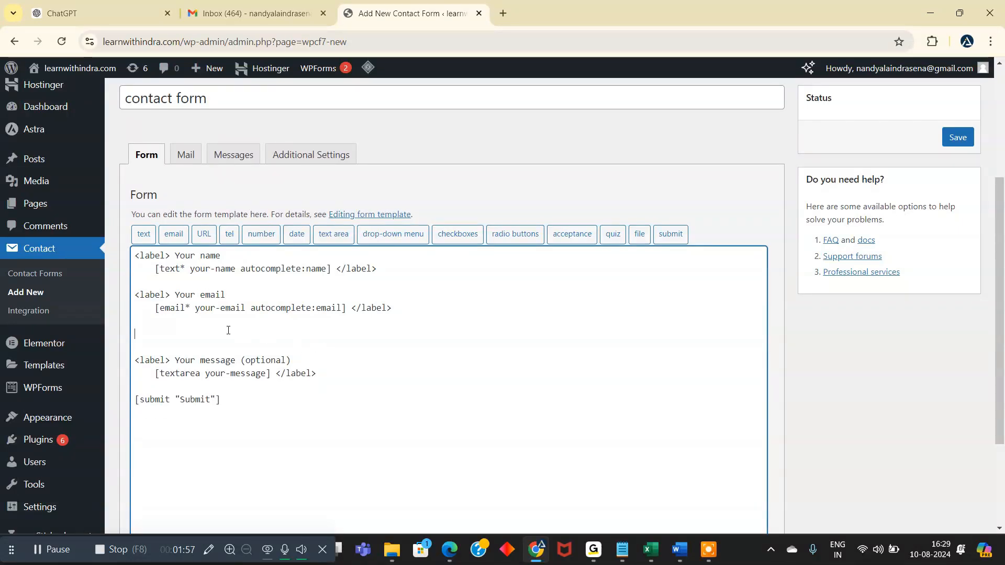
{"action": "key", "text": "BackSpace"}
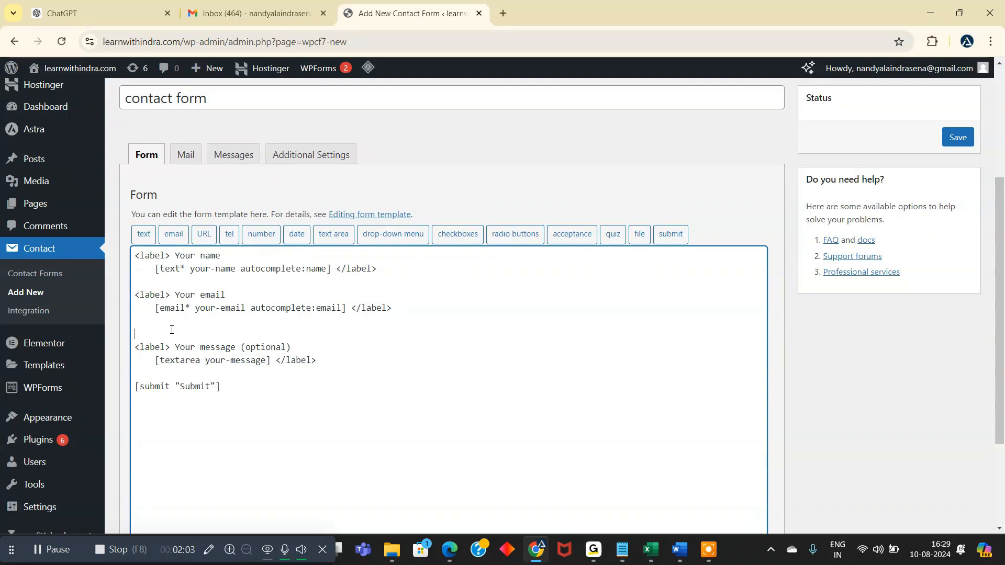
- Insert a required telephone field between the email and message fields, with a blank line below it
{"action": "left_click", "coordinate": [229, 239]}
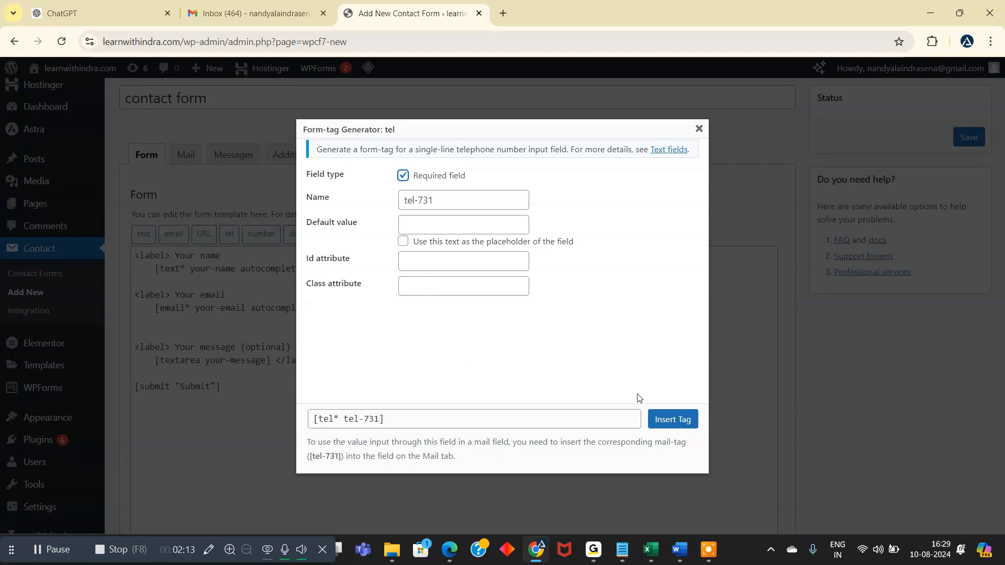
{"action": "left_click", "coordinate": [675, 421]}
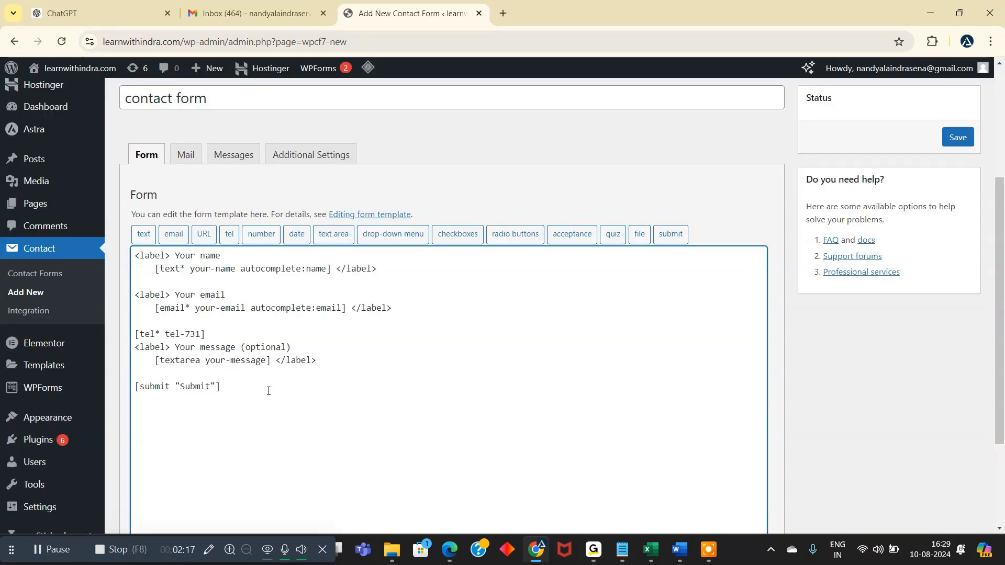
{"action": "left_click", "coordinate": [206, 335]}
{"action": "key", "text": "Return"}
{"action": "left_click_drag", "start_coordinate": [136, 334], "coordinate": [209, 335]}
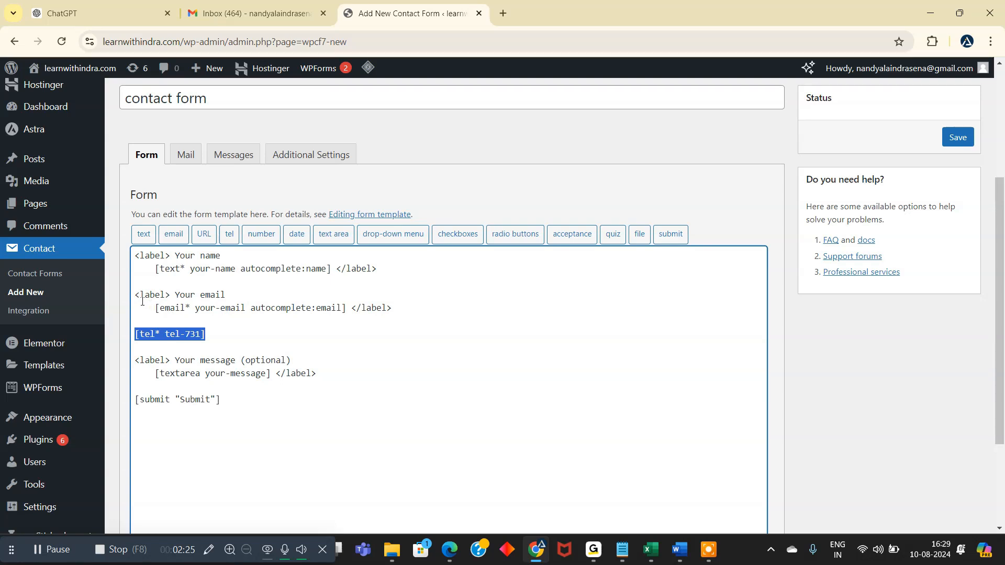
- Add an opening <label> tag with the text "Phone" on the line above the telephone field
{"action": "left_click_drag", "start_coordinate": [134, 298], "coordinate": [142, 298]}
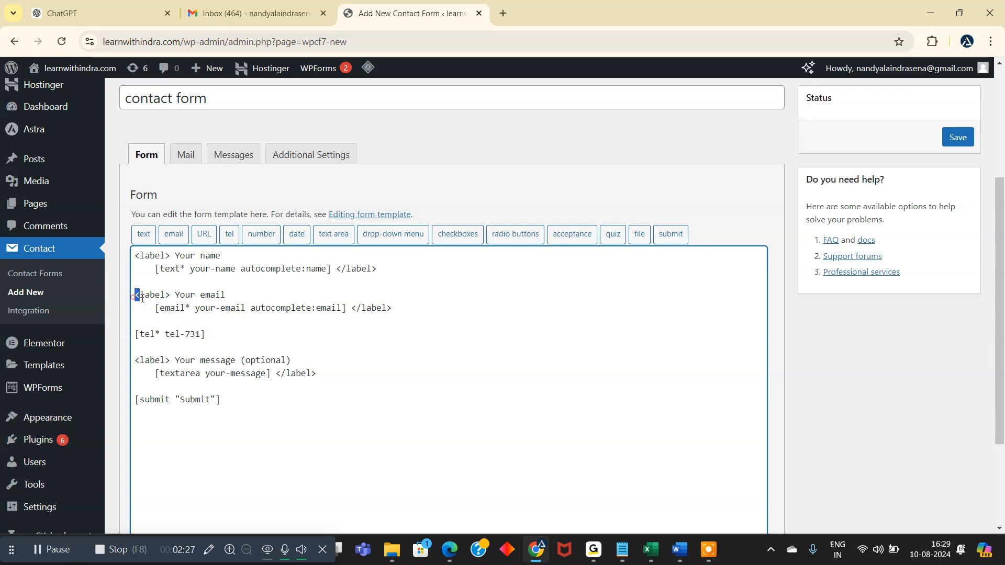
{"action": "left_click", "coordinate": [138, 325]}
{"action": "type", "text": "<label>"}
{"action": "type", "text": "ne"}
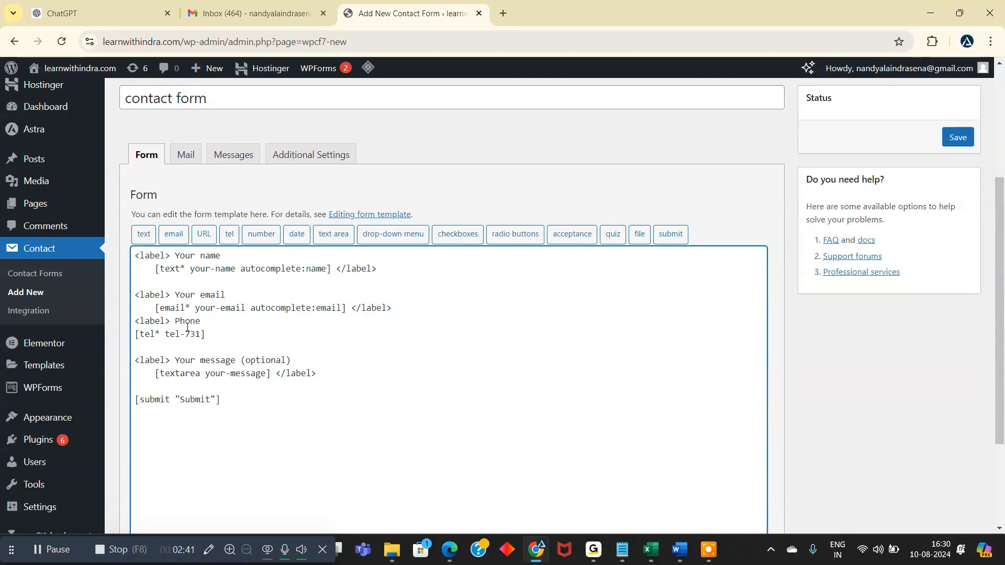
- Close the Phone label with </label> after the telephone field and separate it from the email field with a blank line
{"action": "left_click", "coordinate": [209, 333]}
{"action": "type", "text": "<label>"}
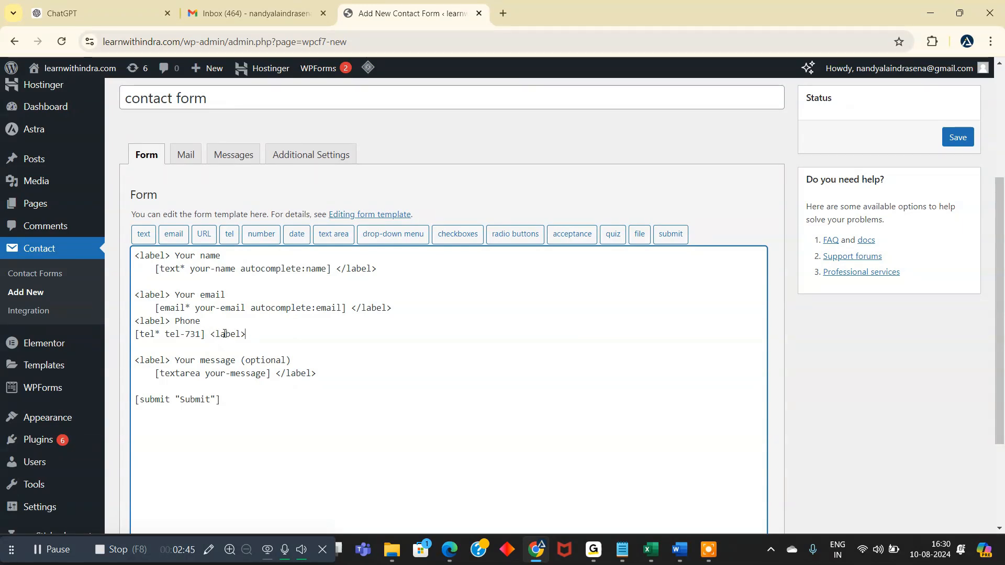
{"action": "left_click", "coordinate": [216, 333]}
{"action": "type", "text": "/"}
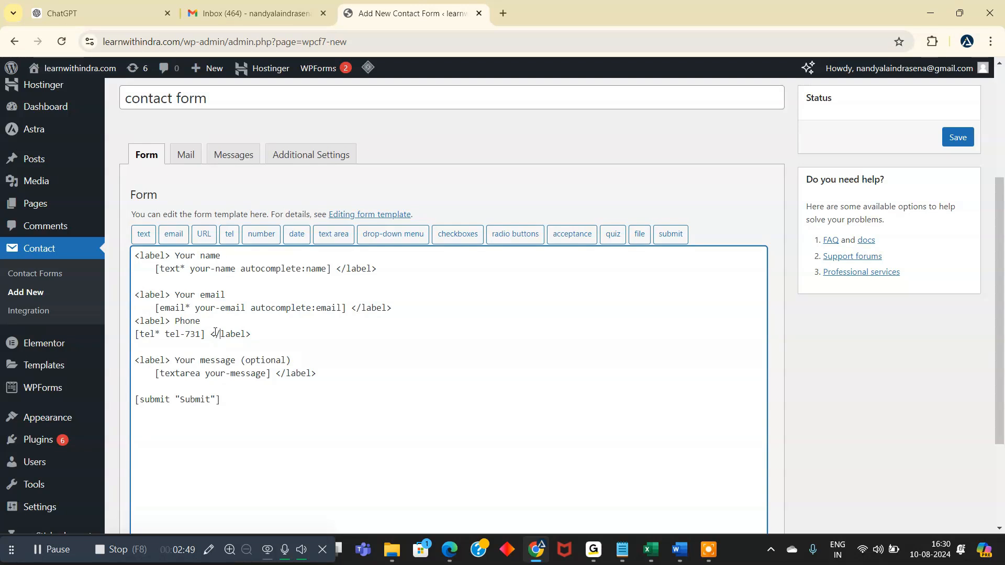
{"action": "key", "text": "Return"}
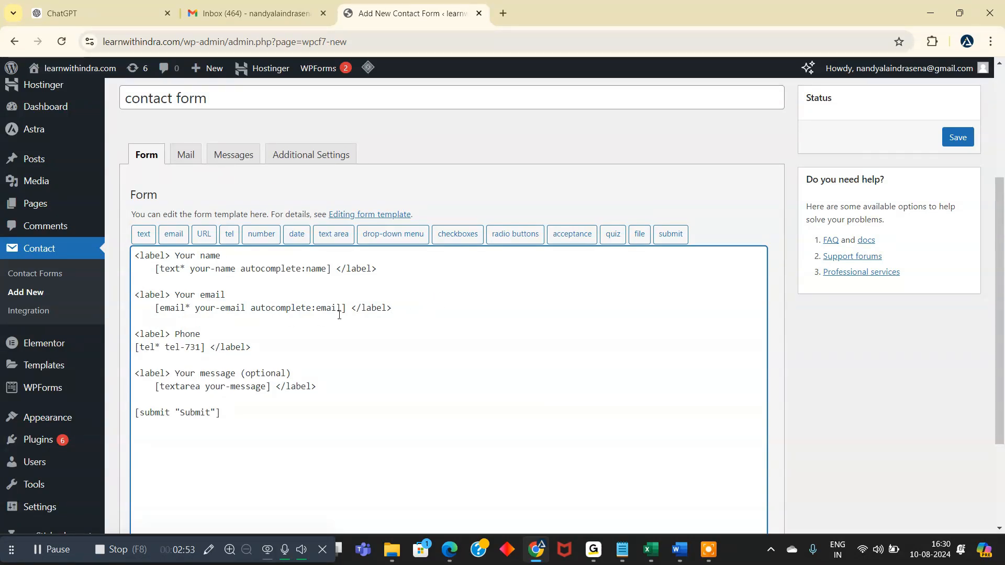
- Review the edited template's name, email, phone, message and submit entries
{"action": "left_click_drag", "start_coordinate": [175, 256], "coordinate": [220, 256]}
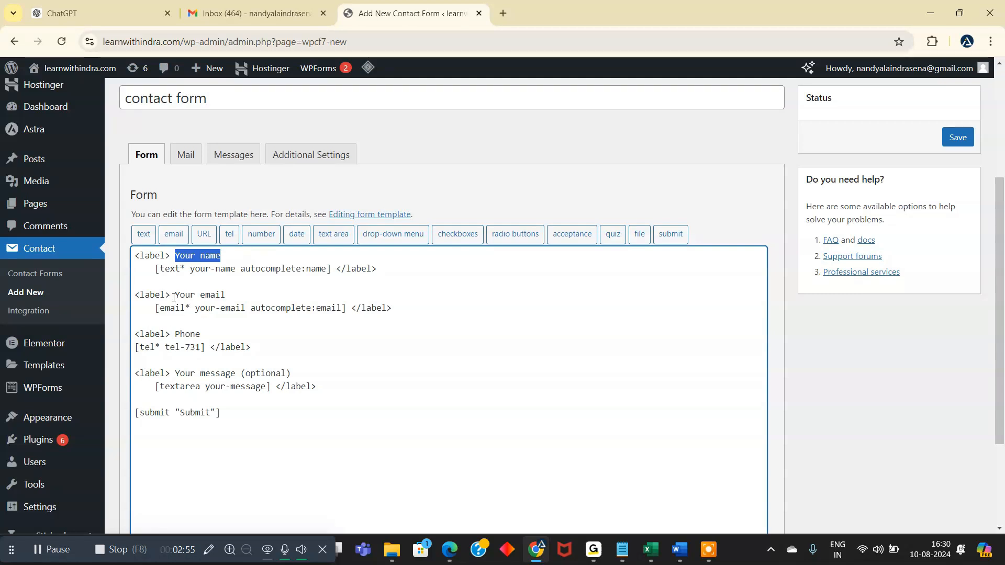
{"action": "left_click_drag", "start_coordinate": [175, 295], "coordinate": [225, 295]}
{"action": "left_click_drag", "start_coordinate": [170, 334], "coordinate": [205, 334]}
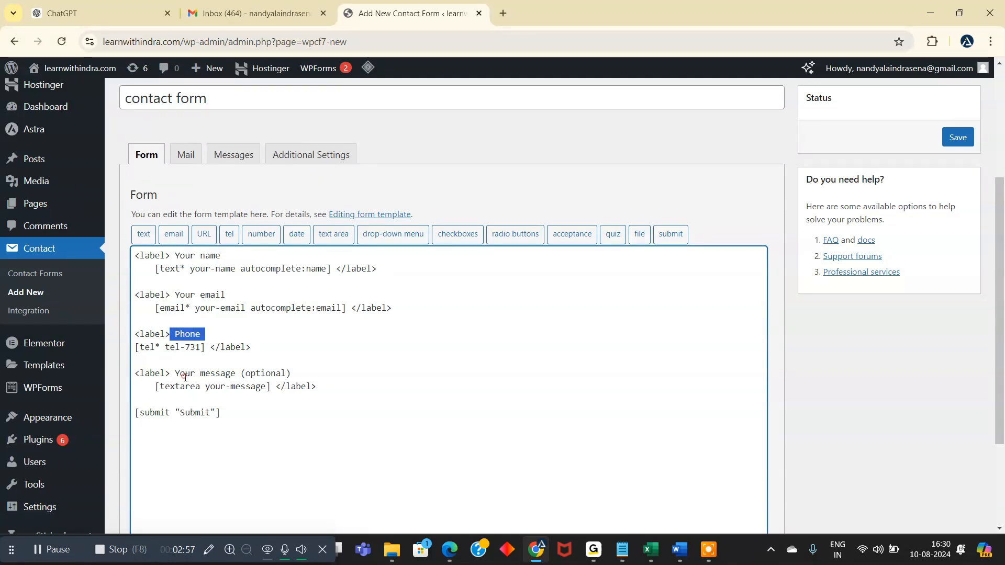
{"action": "left_click_drag", "start_coordinate": [176, 374], "coordinate": [225, 373]}
{"action": "left_click_drag", "start_coordinate": [220, 413], "coordinate": [151, 413]}
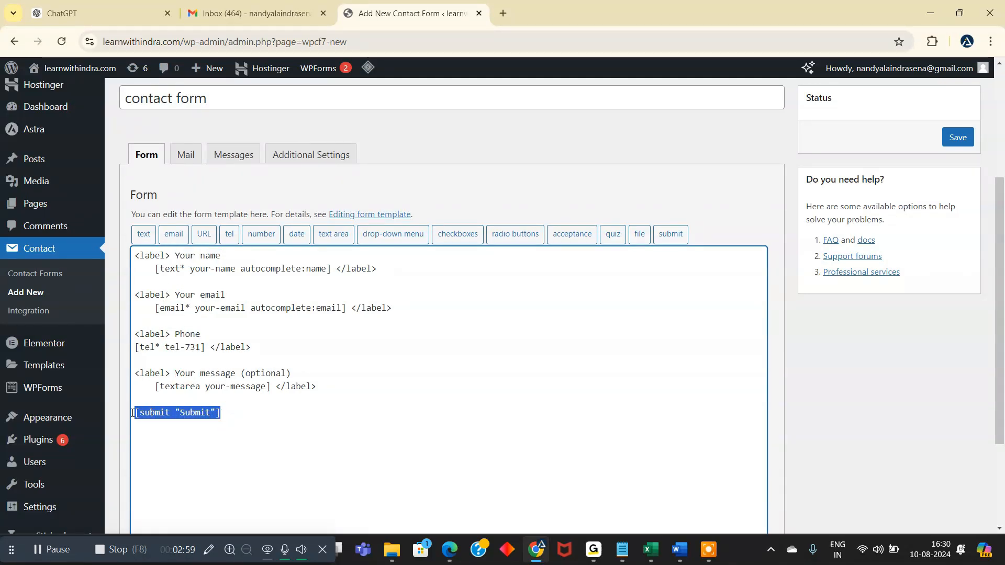
{"action": "scroll", "coordinate": [285, 411], "scroll_direction": "down", "scroll_amount": 3}
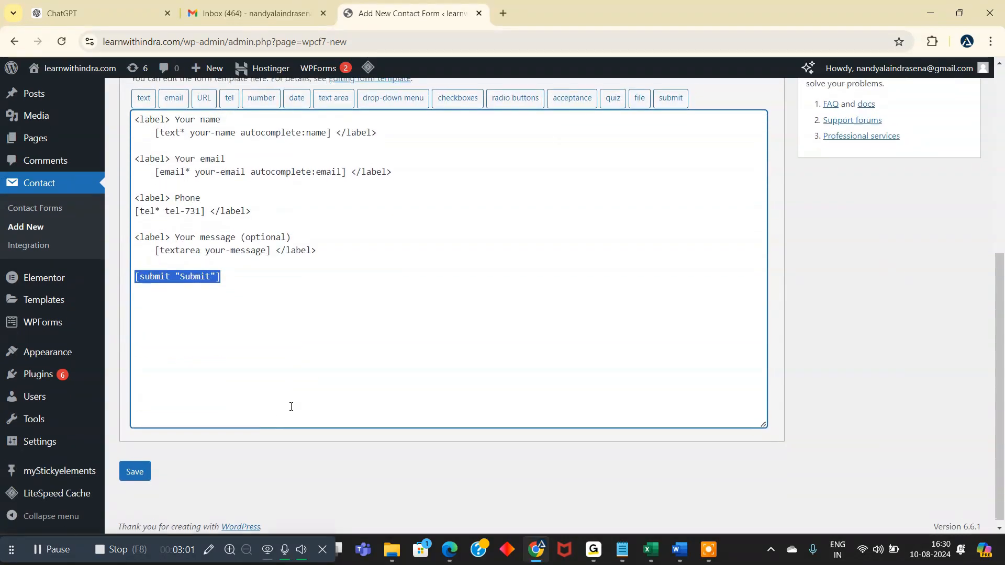
- Save the new contact form and open its mail template settings
{"action": "left_click", "coordinate": [134, 466]}
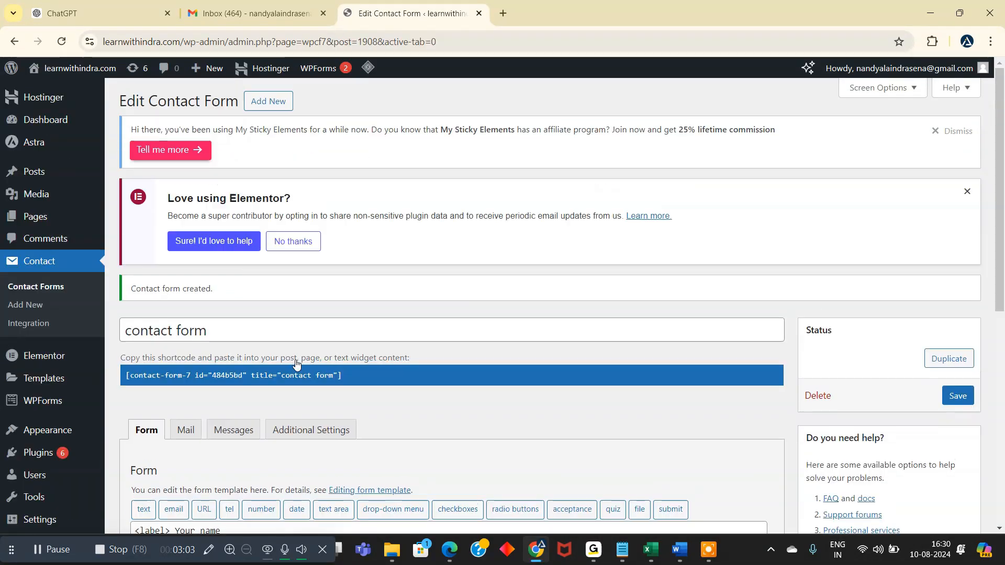
{"action": "scroll", "coordinate": [359, 341], "scroll_direction": "down", "scroll_amount": 5}
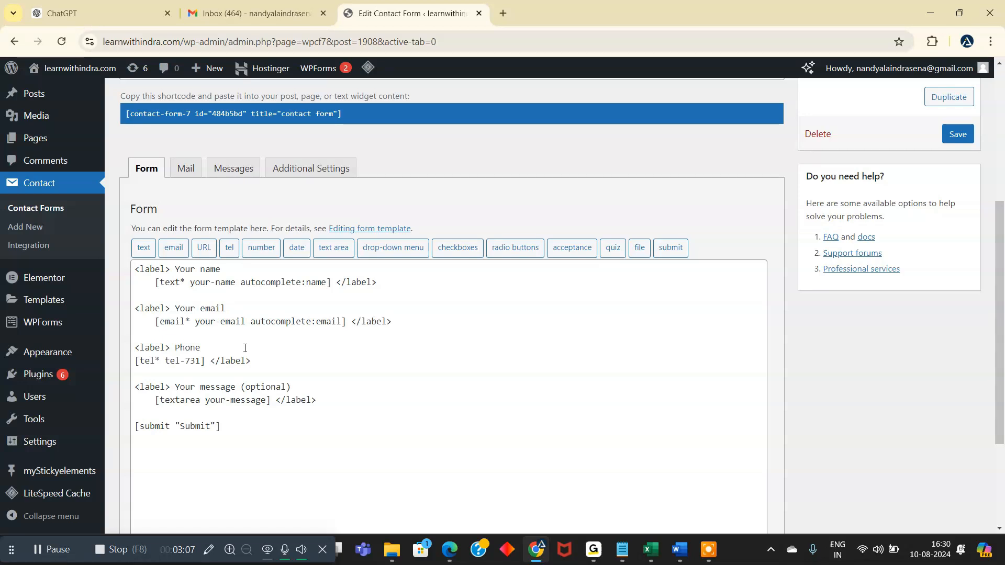
{"action": "left_click", "coordinate": [186, 169]}
{"action": "scroll", "coordinate": [221, 223], "scroll_direction": "down", "scroll_amount": 1}
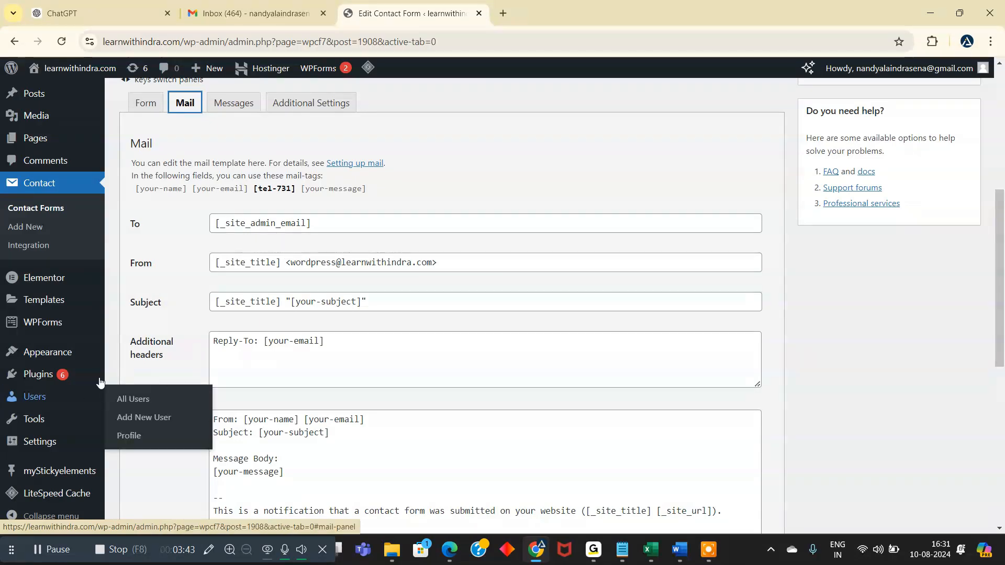
- Check the administration email address in the site's general settings
{"action": "mouse_move", "coordinate": [79, 442]}
{"action": "left_click", "coordinate": [142, 371]}
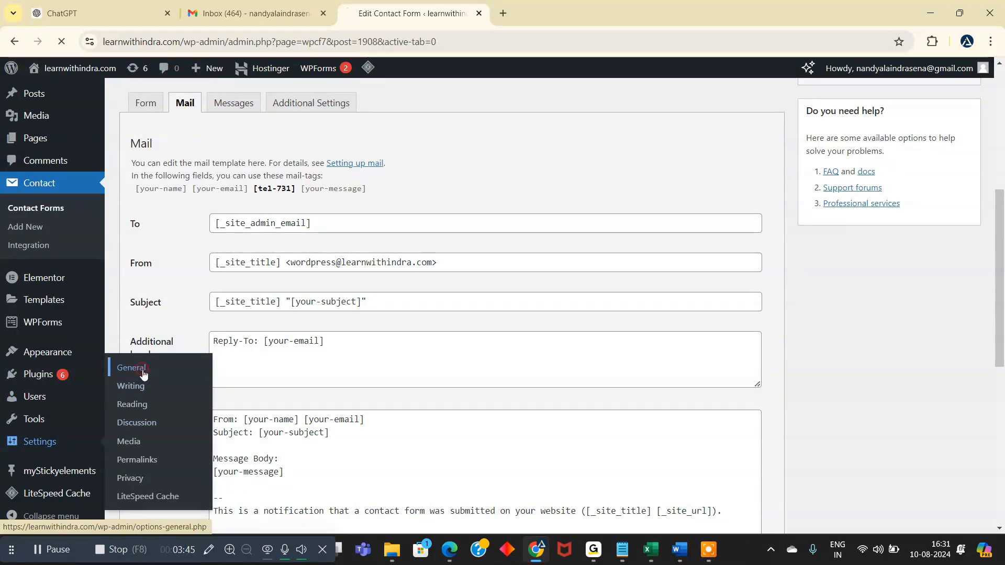
{"action": "scroll", "coordinate": [329, 345], "scroll_direction": "down", "scroll_amount": 4}
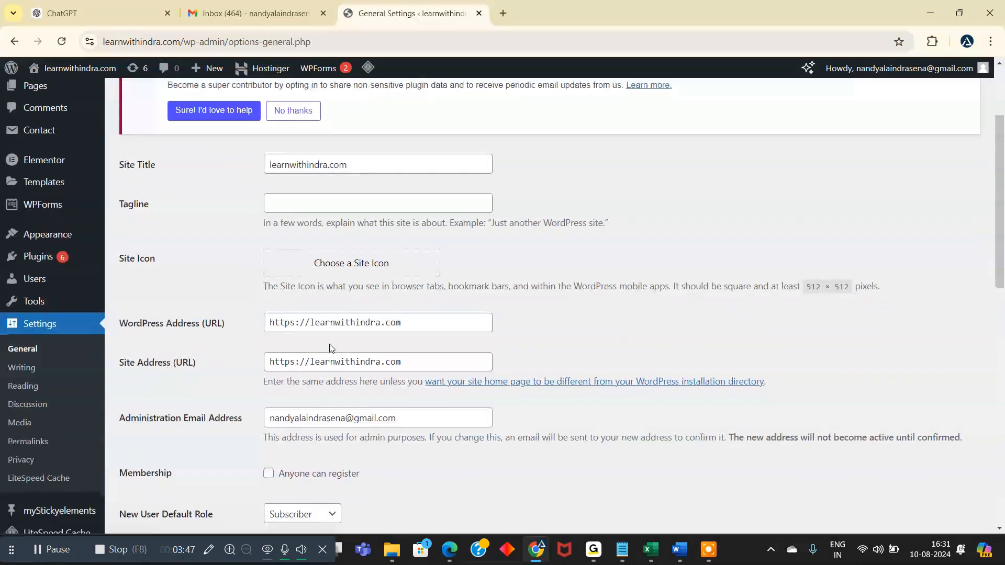
{"action": "scroll", "coordinate": [330, 350], "scroll_direction": "down", "scroll_amount": 1}
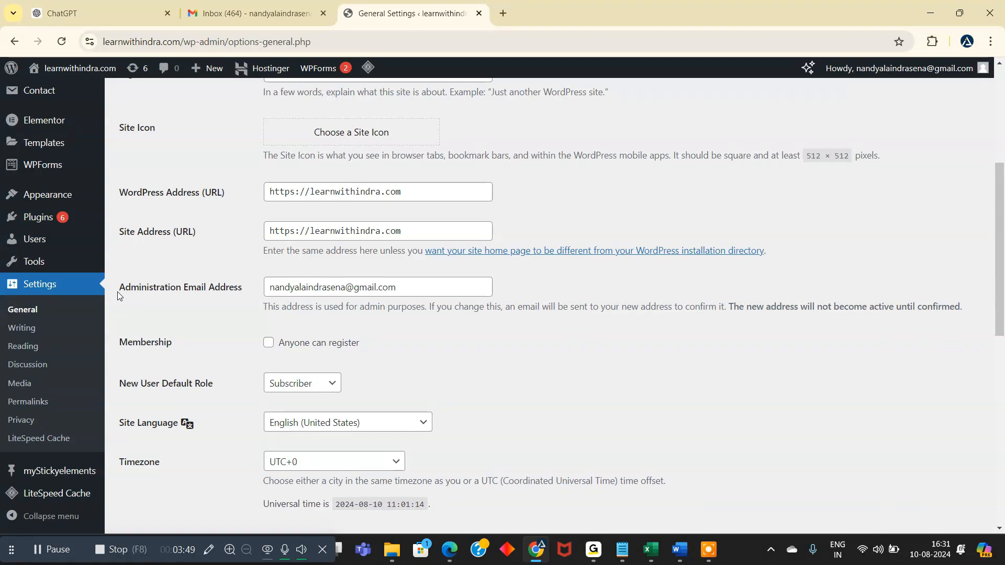
{"action": "left_click_drag", "start_coordinate": [116, 291], "coordinate": [152, 292]}
{"action": "left_click", "coordinate": [157, 292]}
{"action": "left_click_drag", "start_coordinate": [272, 292], "coordinate": [396, 289]}
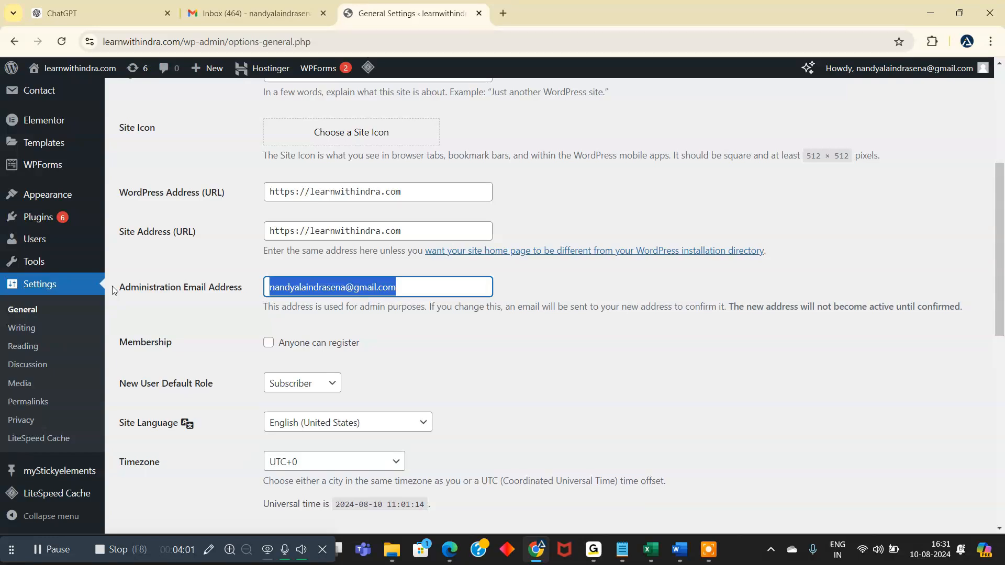
- Reopen the form titled "contact form" for editing and display its mail template settings
{"action": "scroll", "coordinate": [131, 220], "scroll_direction": "up", "scroll_amount": 1}
{"action": "left_click", "coordinate": [151, 162]}
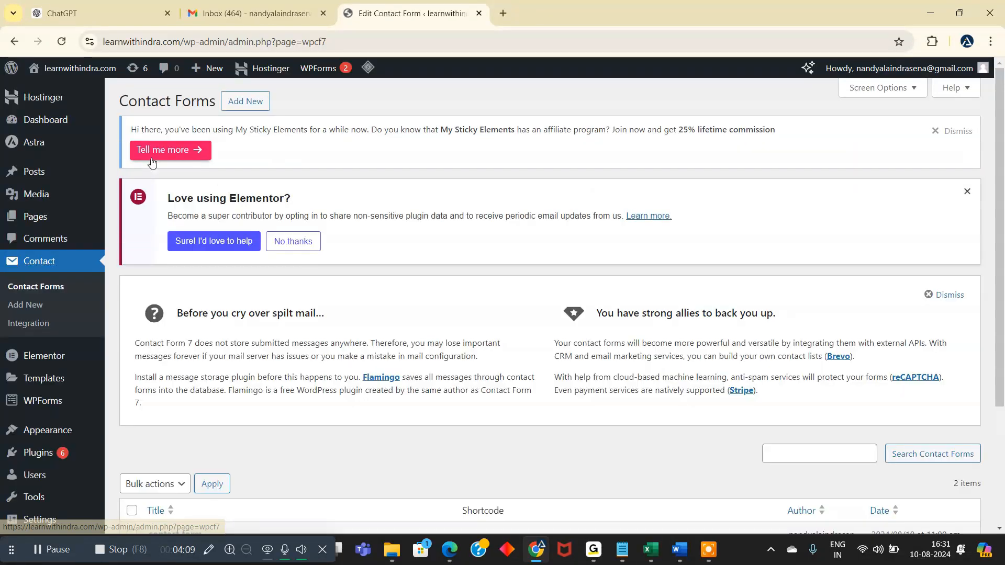
{"action": "scroll", "coordinate": [151, 162], "scroll_direction": "down", "scroll_amount": 3}
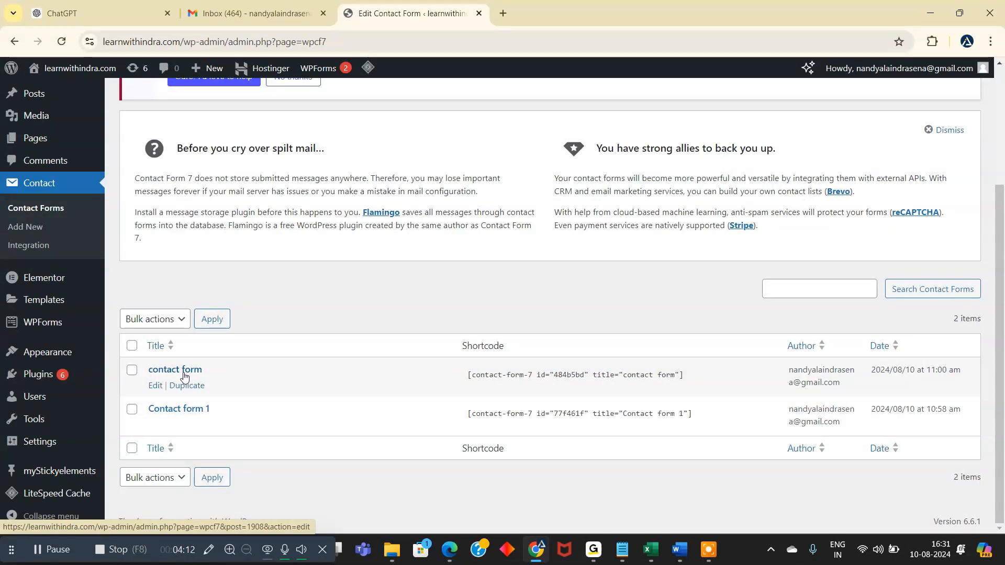
{"action": "left_click", "coordinate": [153, 386]}
{"action": "scroll", "coordinate": [310, 301], "scroll_direction": "down", "scroll_amount": 4}
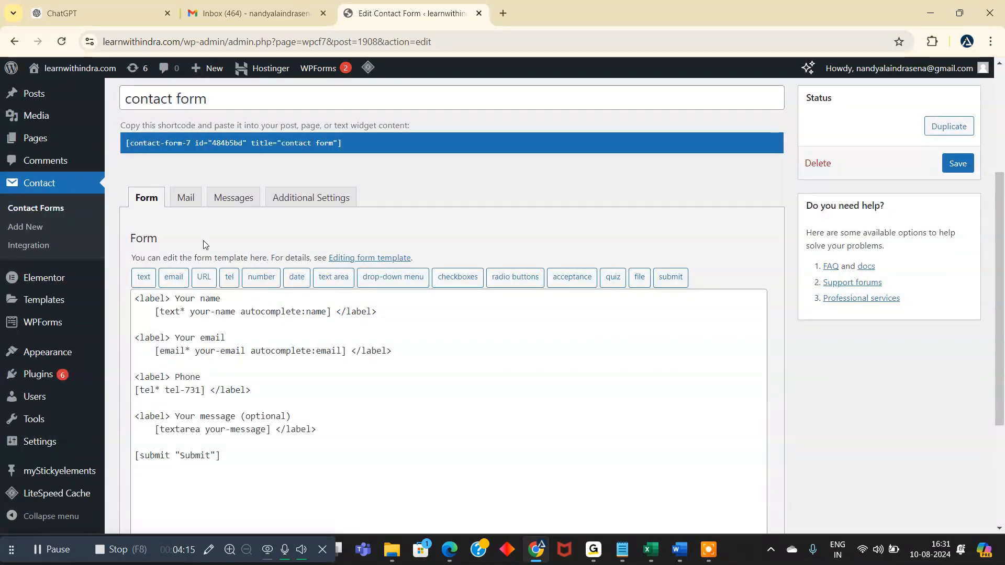
{"action": "left_click", "coordinate": [187, 205]}
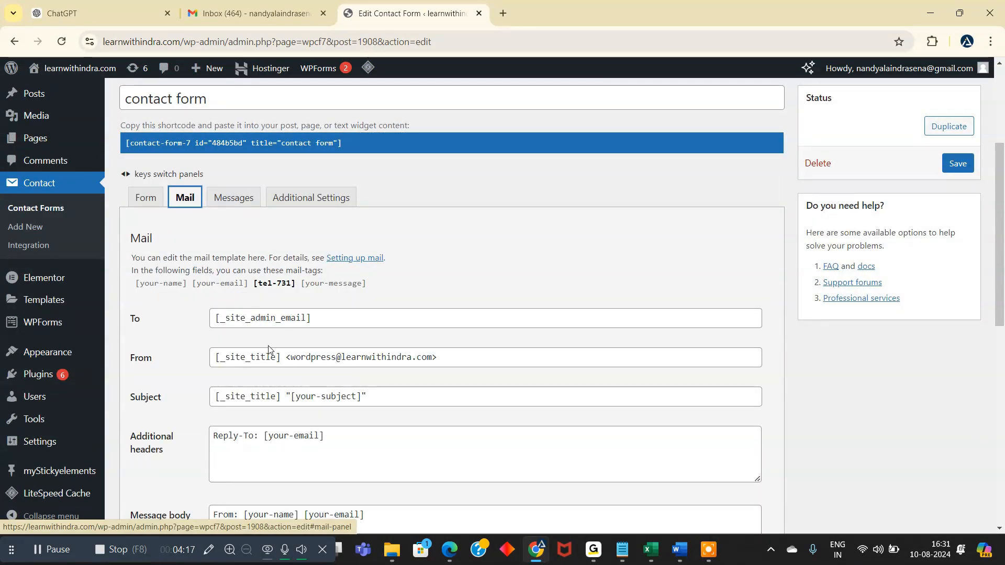
{"action": "scroll", "coordinate": [269, 351], "scroll_direction": "down", "scroll_amount": 1}
- Examine the recipient and sender entries of the mail template, including the sender's address
{"action": "left_click_drag", "start_coordinate": [138, 254], "coordinate": [290, 301]}
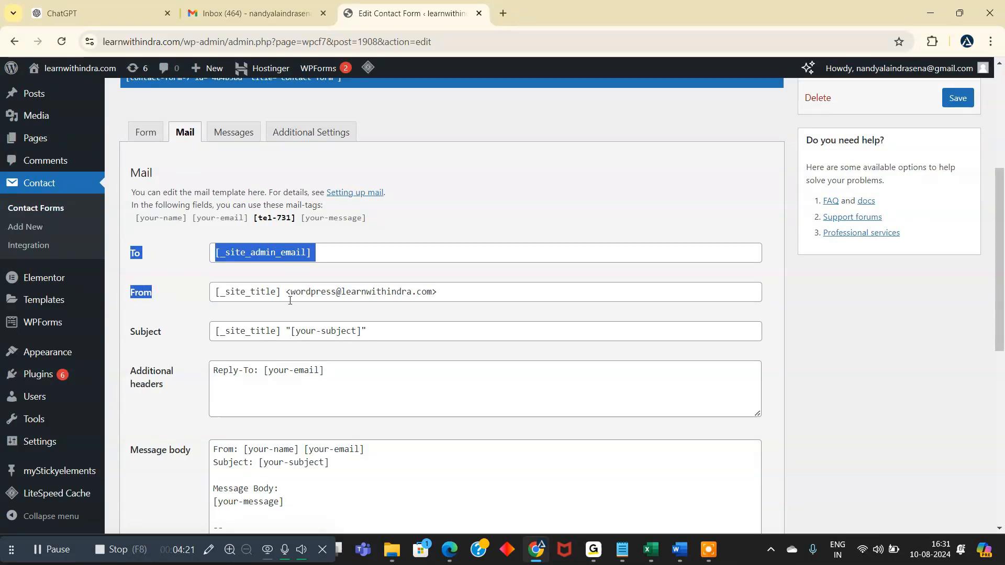
{"action": "left_click", "coordinate": [448, 293]}
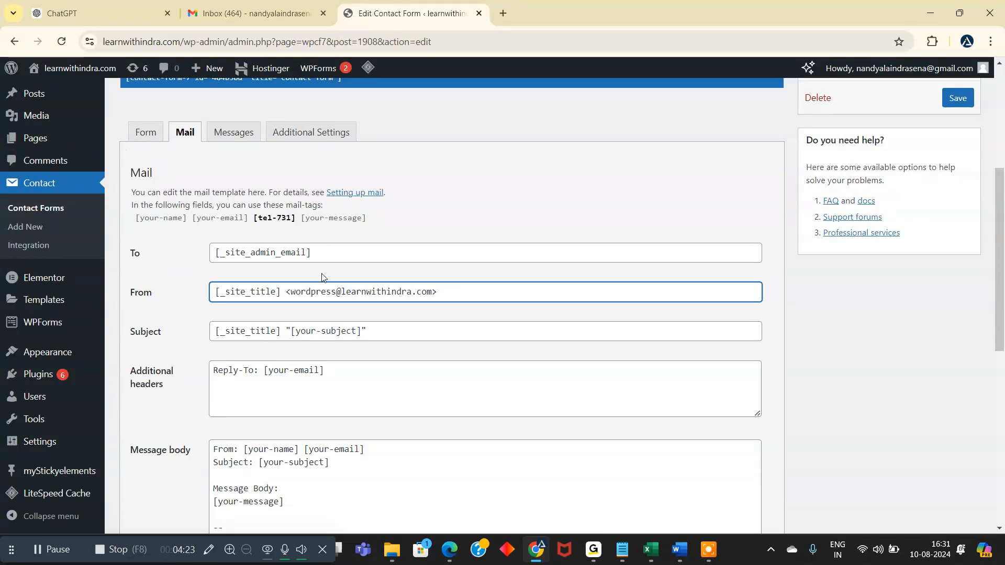
{"action": "left_click_drag", "start_coordinate": [450, 293], "coordinate": [286, 293]}
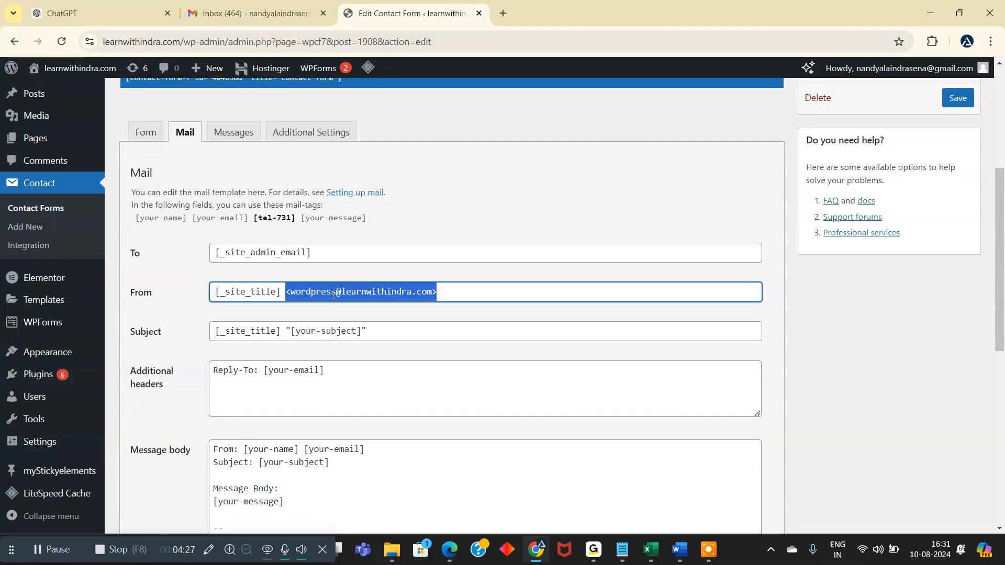
{"action": "left_click_drag", "start_coordinate": [443, 291], "coordinate": [288, 293]}
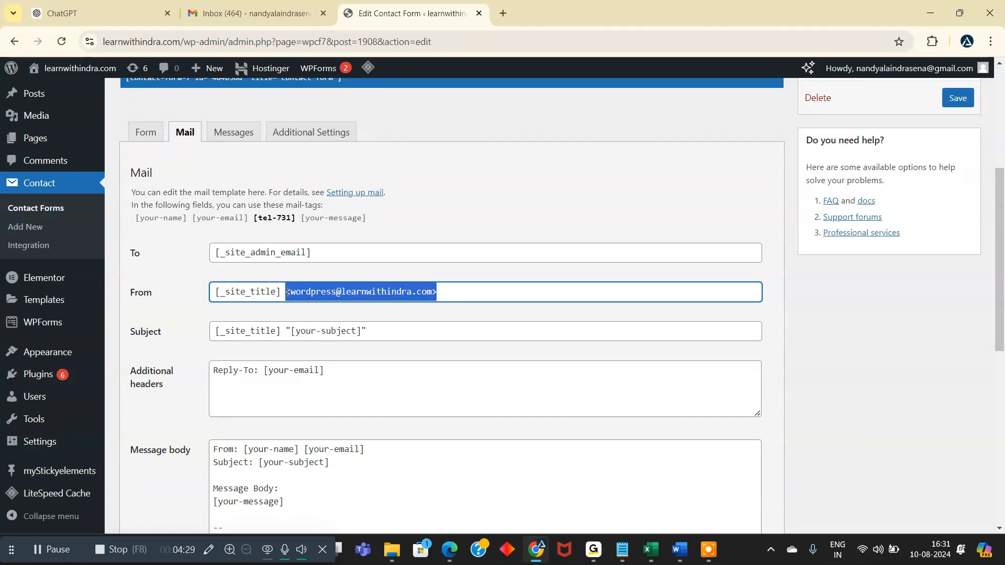
- Set the mail subject to "Website Lead" and clear the additional headers
{"action": "scroll", "coordinate": [344, 323], "scroll_direction": "down", "scroll_amount": 1}
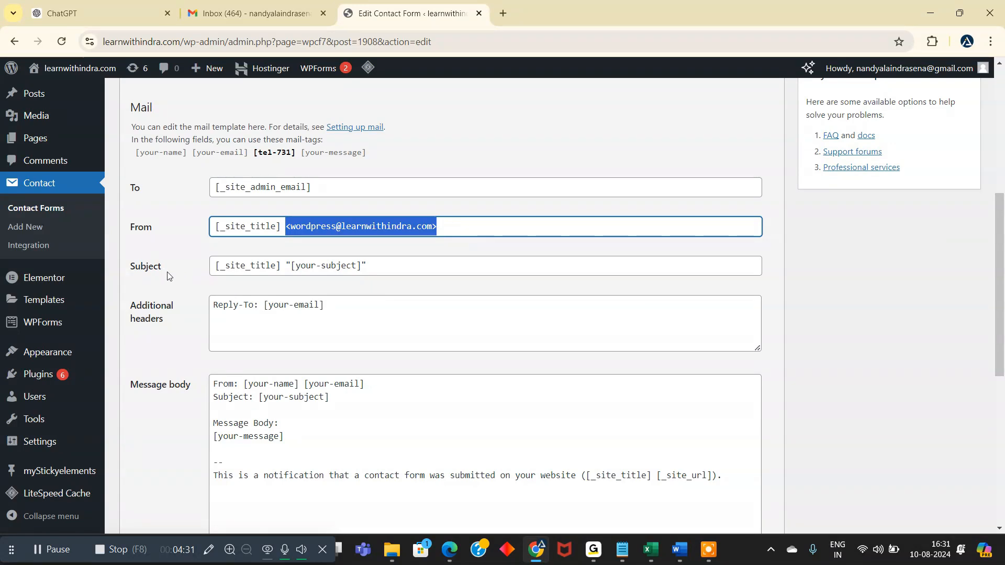
{"action": "left_click_drag", "start_coordinate": [371, 266], "coordinate": [228, 268]}
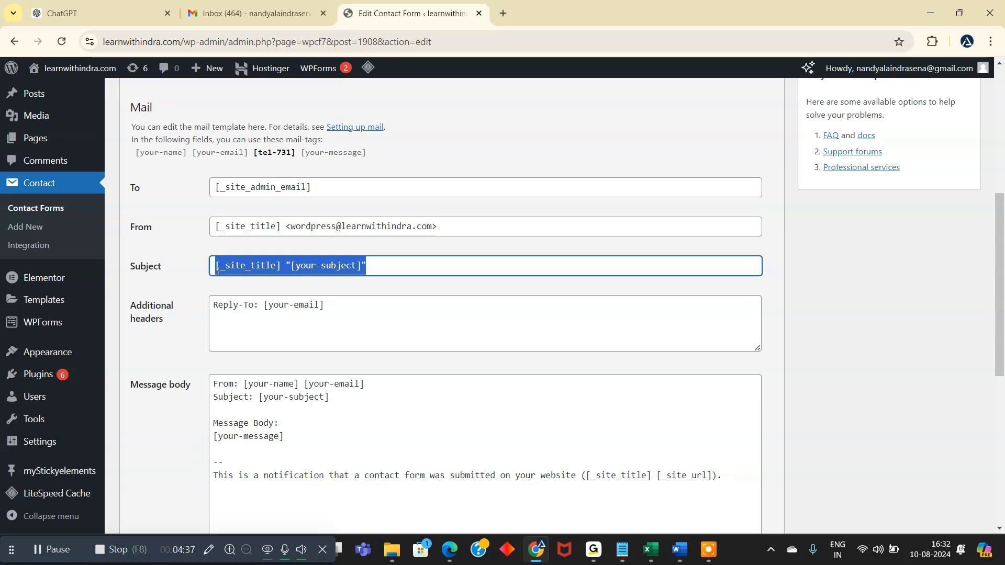
{"action": "key", "text": "BackSpace"}
{"action": "type", "text": "Web"}
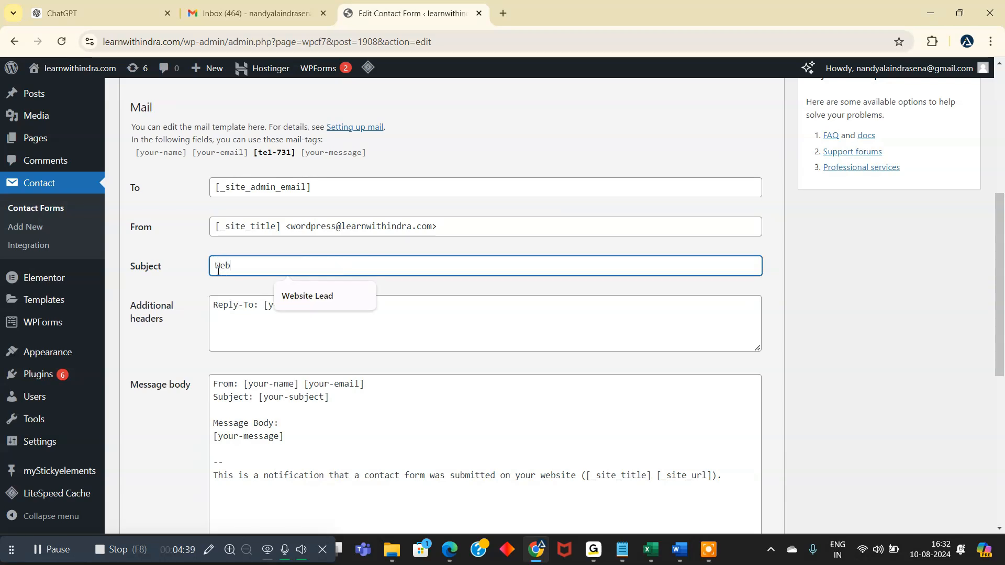
{"action": "type", "text": "site Lead"}
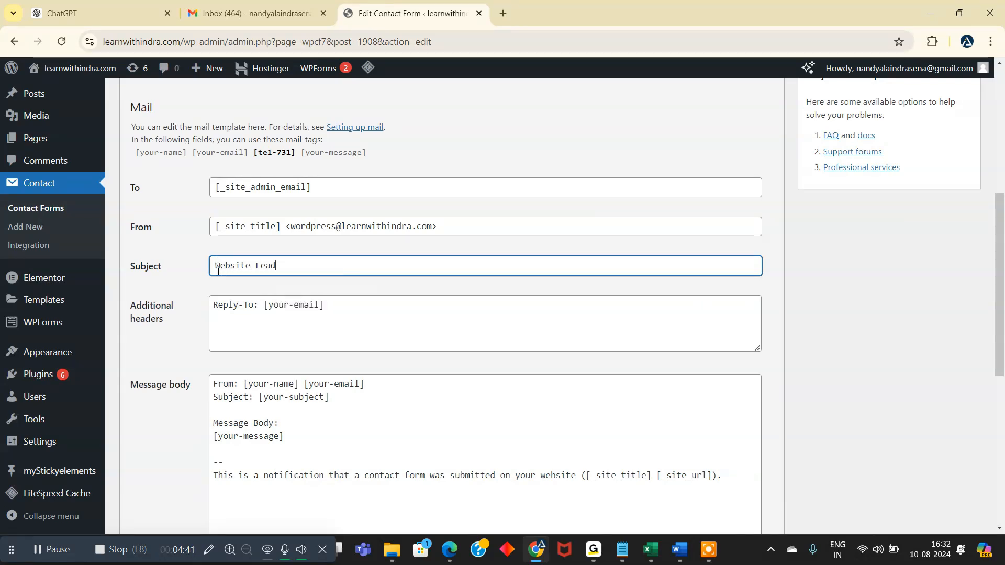
{"action": "triple_click", "coordinate": [333, 308]}
{"action": "key", "text": "BackSpace"}
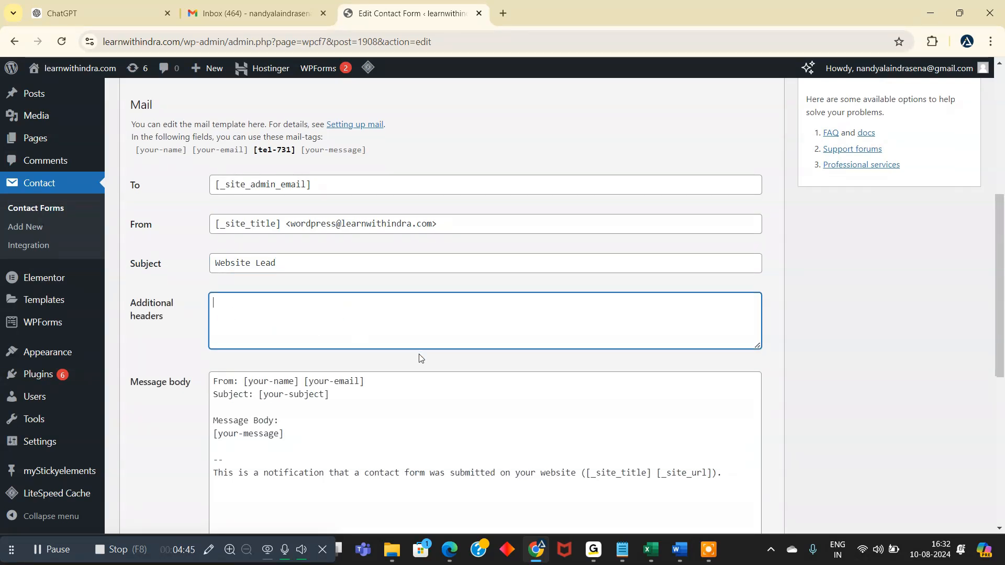
- Replace the "From" label in the message body with "Full Name"
{"action": "scroll", "coordinate": [417, 356], "scroll_direction": "down", "scroll_amount": 3}
{"action": "scroll", "coordinate": [361, 348], "scroll_direction": "up", "scroll_amount": 1}
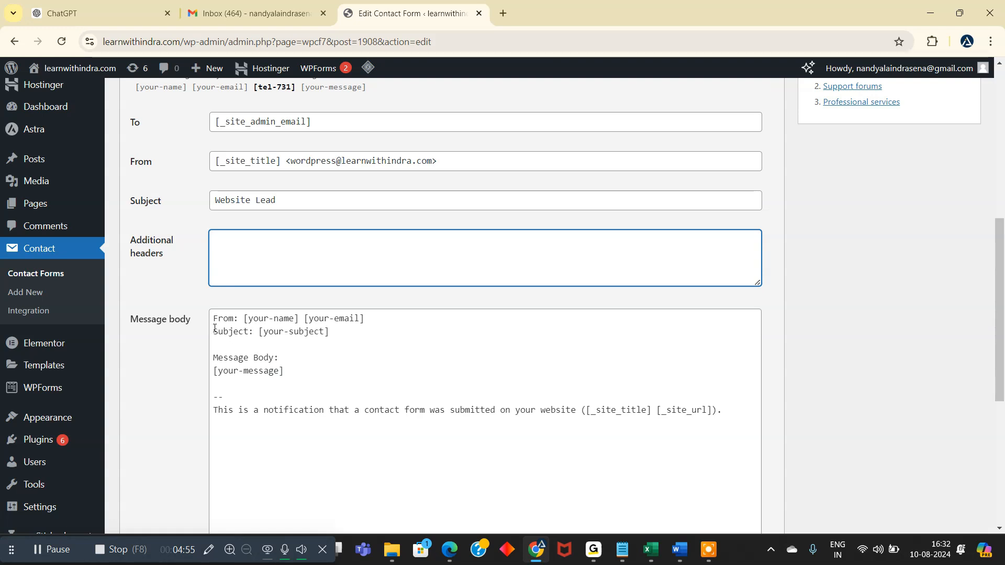
{"action": "left_click_drag", "start_coordinate": [214, 320], "coordinate": [230, 319]}
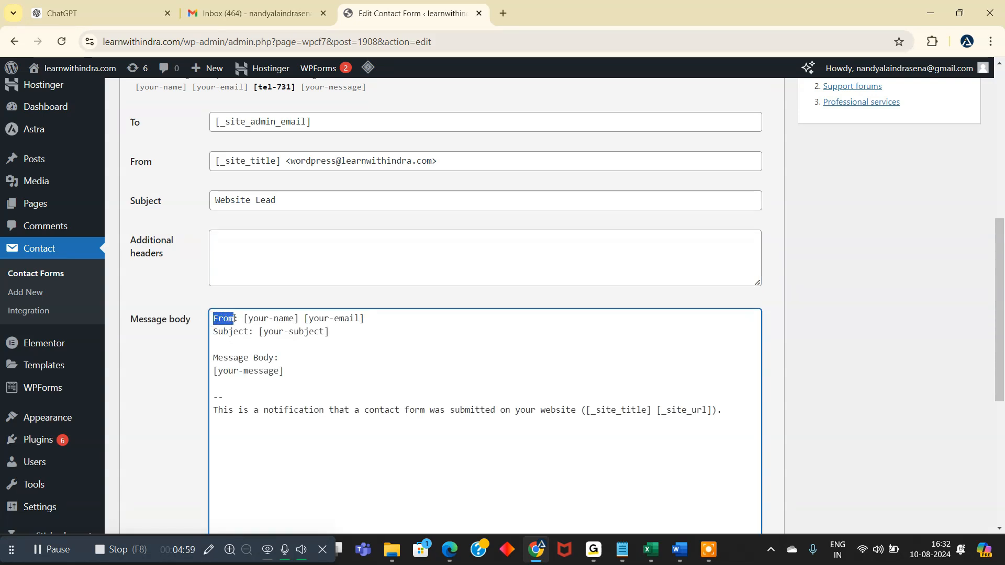
{"action": "type", "text": "Full Na"}
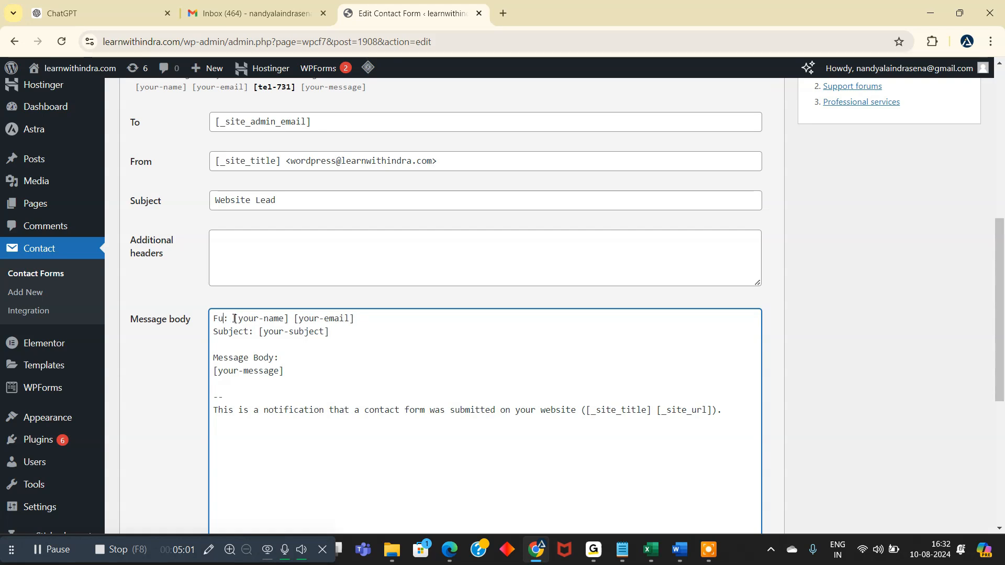
{"action": "type", "text": "me"}
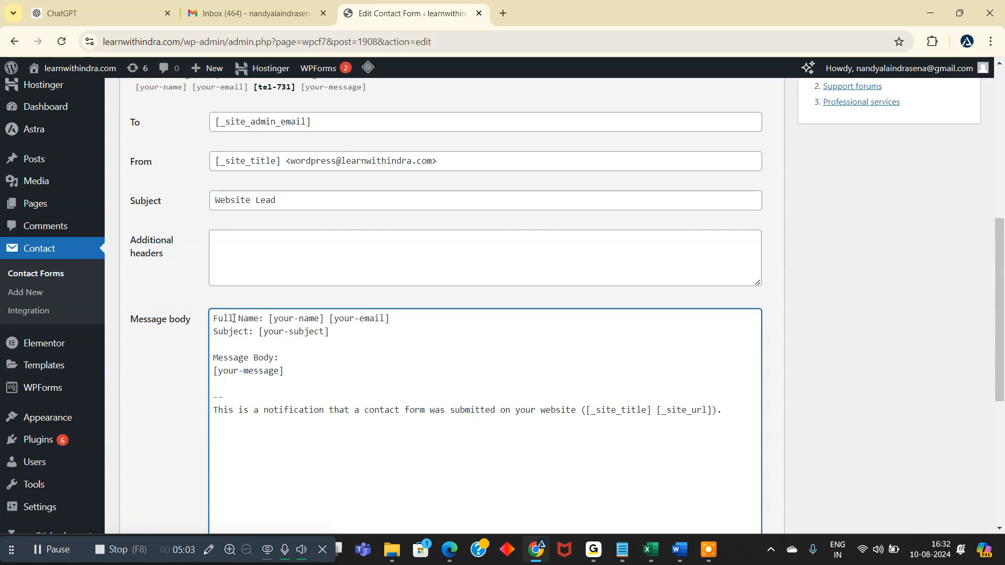
- Move the [your-email] tag onto its own line in the message body and label it "Mail ID:"
{"action": "left_click", "coordinate": [330, 318]}
{"action": "key", "text": "Return"}
{"action": "type", "text": "Mail "}
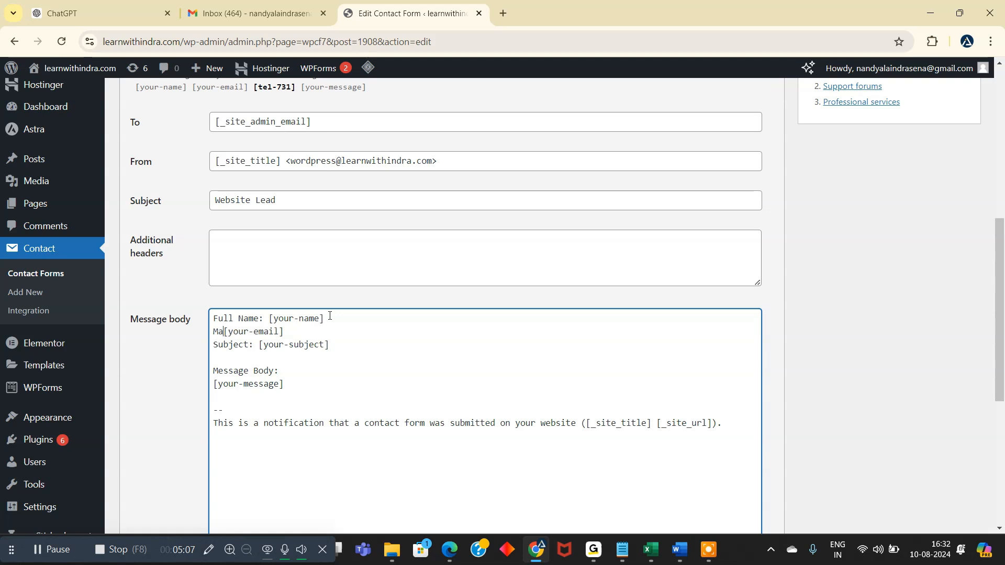
{"action": "type", "text": "ID:"}
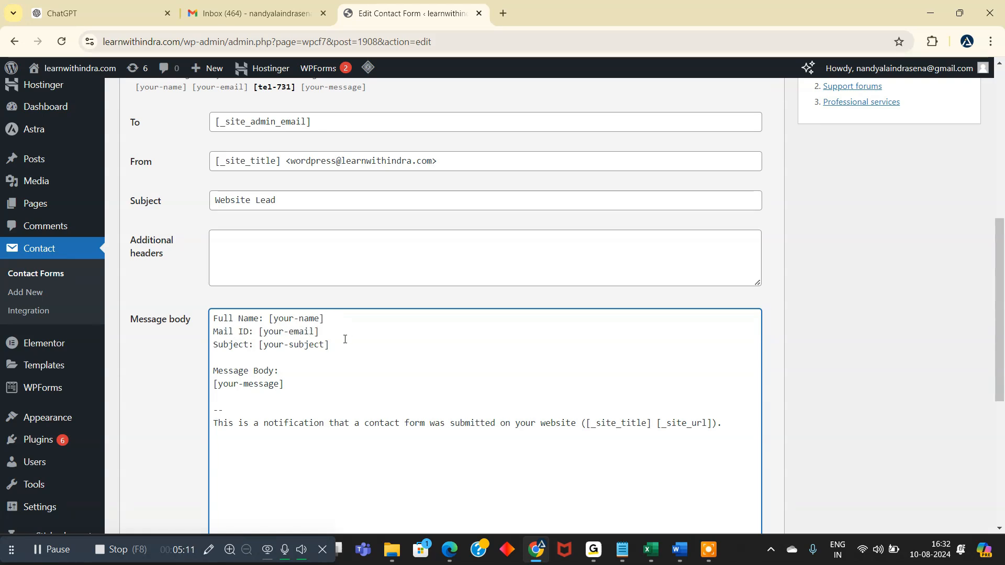
- Replace the subject line in the message body with the label "Phone:"
{"action": "left_click_drag", "start_coordinate": [330, 344], "coordinate": [214, 346]}
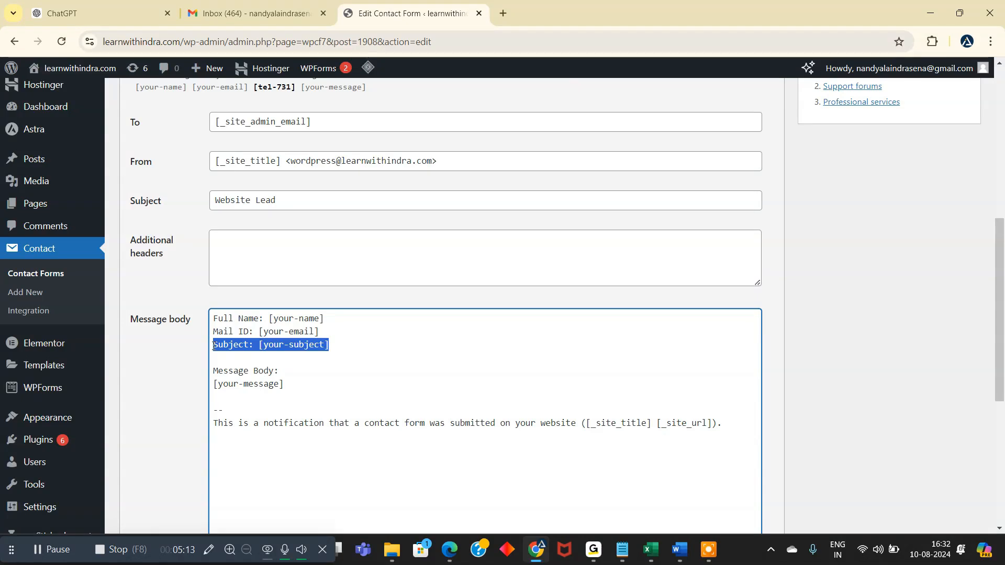
{"action": "key", "text": "BackSpace"}
{"action": "type", "text": "PHone"}
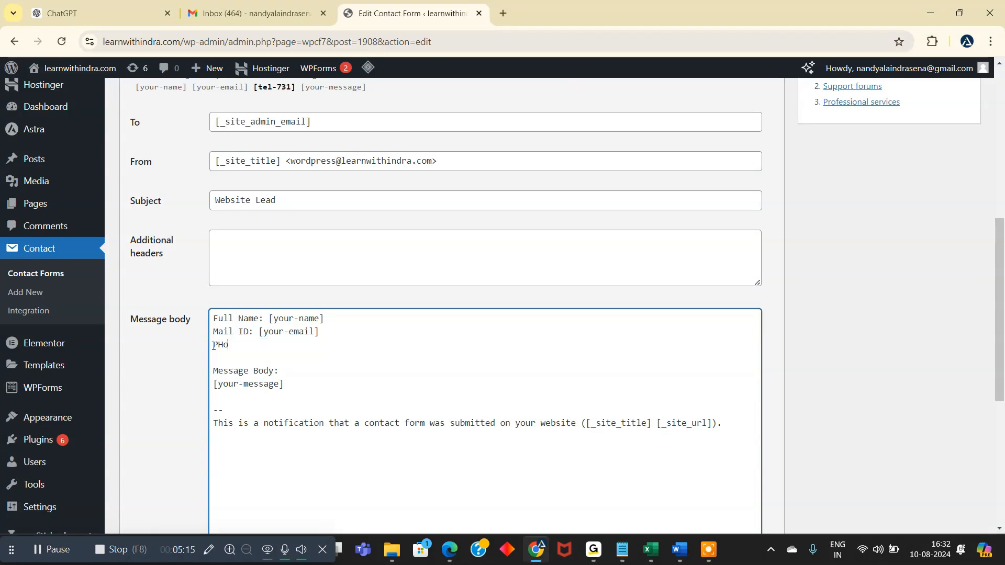
{"action": "key", "text": "BackSpace"}
{"action": "key", "text": "BackSpace"}
{"action": "type", "text": "Phone"}
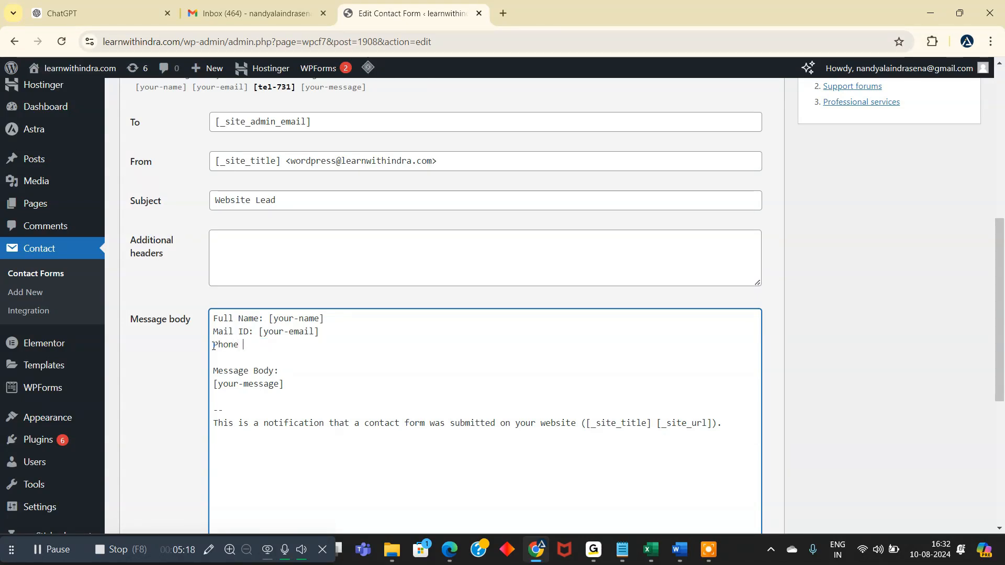
{"action": "key", "text": "BackSpace"}
{"action": "type", "text": ":"}
- Copy the [tel-731] mail-tag from the available tags and insert it after the "Phone:" label in the message body
{"action": "scroll", "coordinate": [219, 320], "scroll_direction": "up", "scroll_amount": 2}
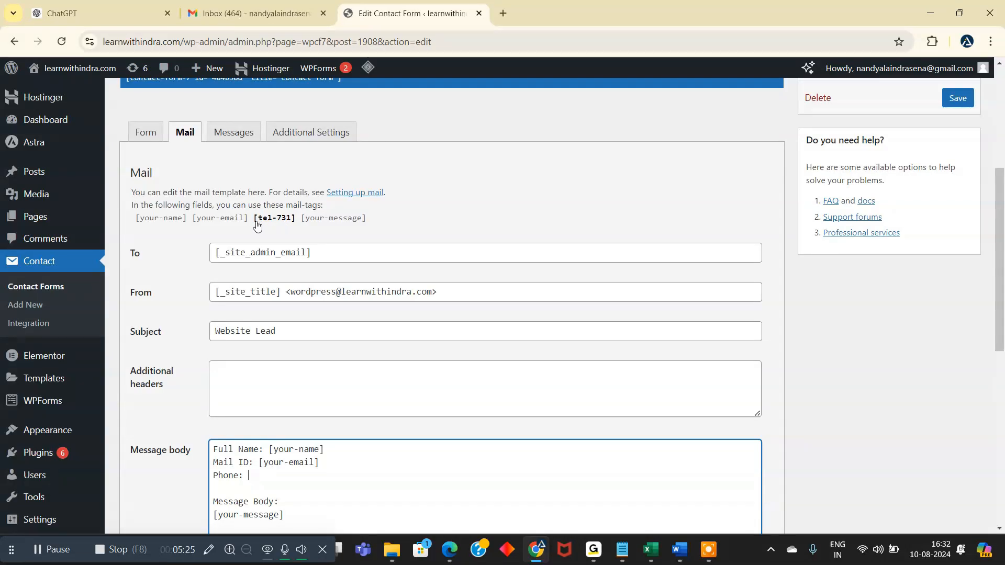
{"action": "left_click_drag", "start_coordinate": [254, 224], "coordinate": [288, 227]}
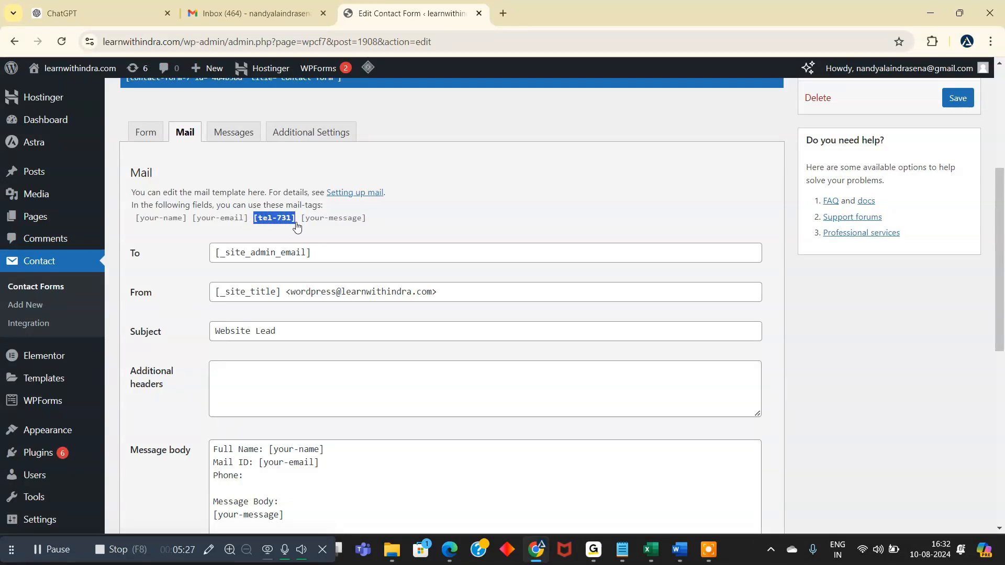
{"action": "scroll", "coordinate": [297, 226], "scroll_direction": "down", "scroll_amount": 2}
{"action": "left_click", "coordinate": [264, 348]}
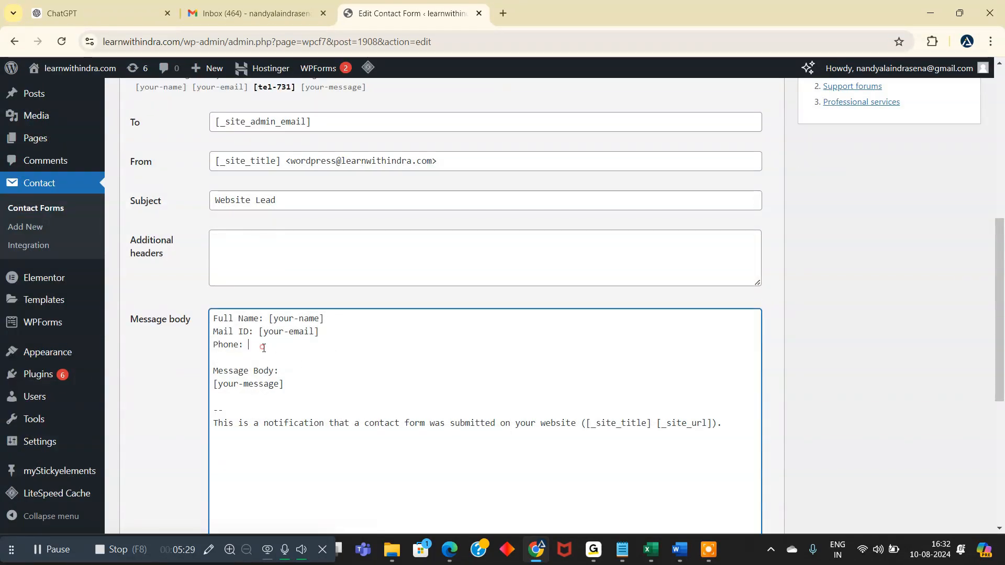
{"action": "type", "text": "[tel-731]"}
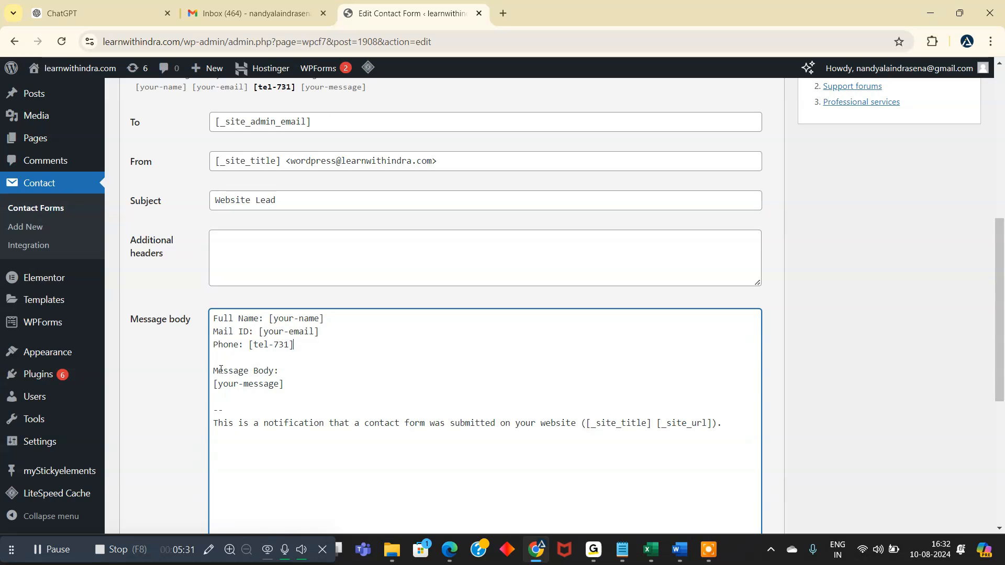
- Remove the blank line above "Message Body:" and bring the [your-message] tag onto the same line as that label
{"action": "key", "text": "BackSpace"}
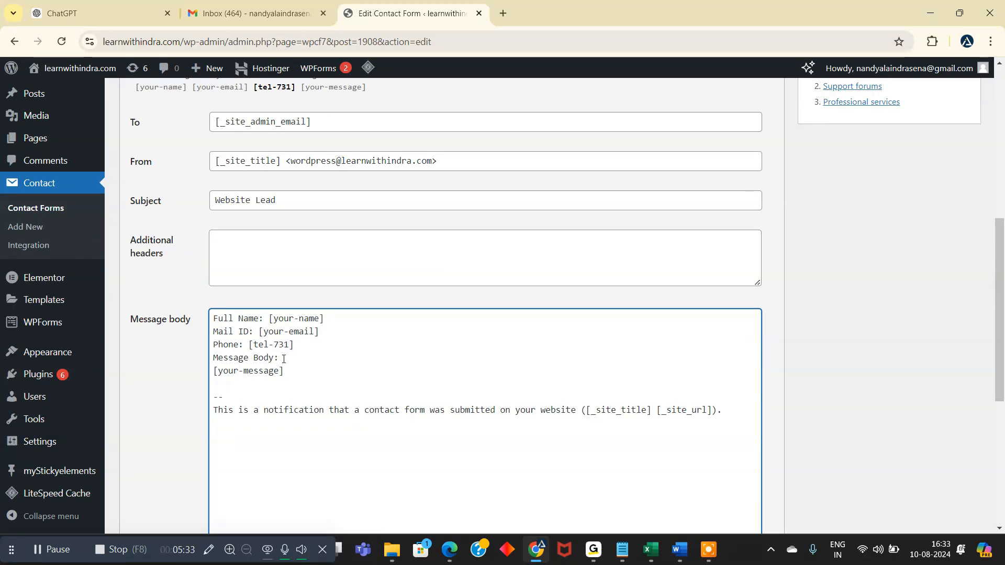
{"action": "left_click", "coordinate": [284, 359]}
{"action": "key", "text": "Delete"}
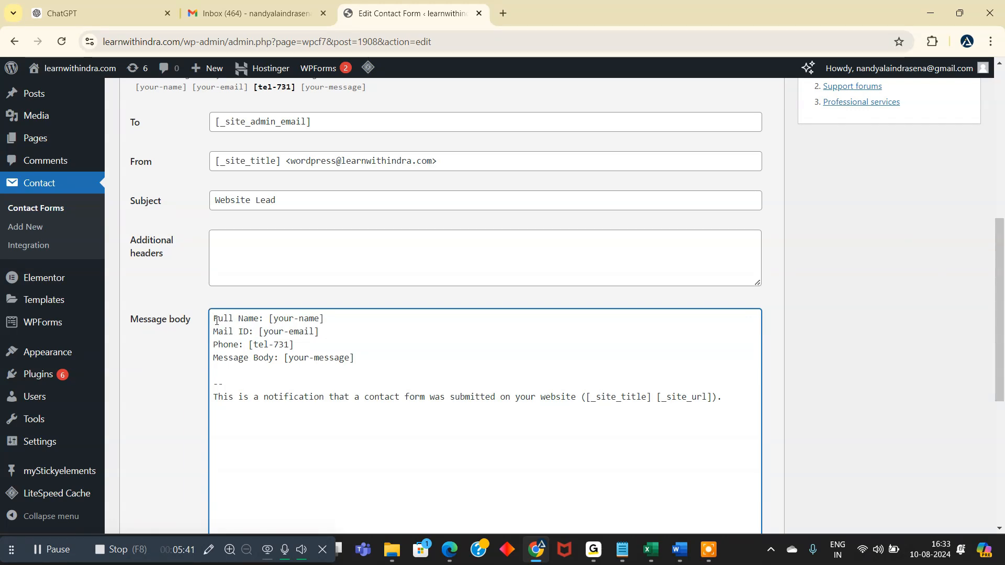
- Review the message body line by line, from the name, email, phone and message tags to the site title and URL footer
{"action": "left_click_drag", "start_coordinate": [214, 320], "coordinate": [323, 319]}
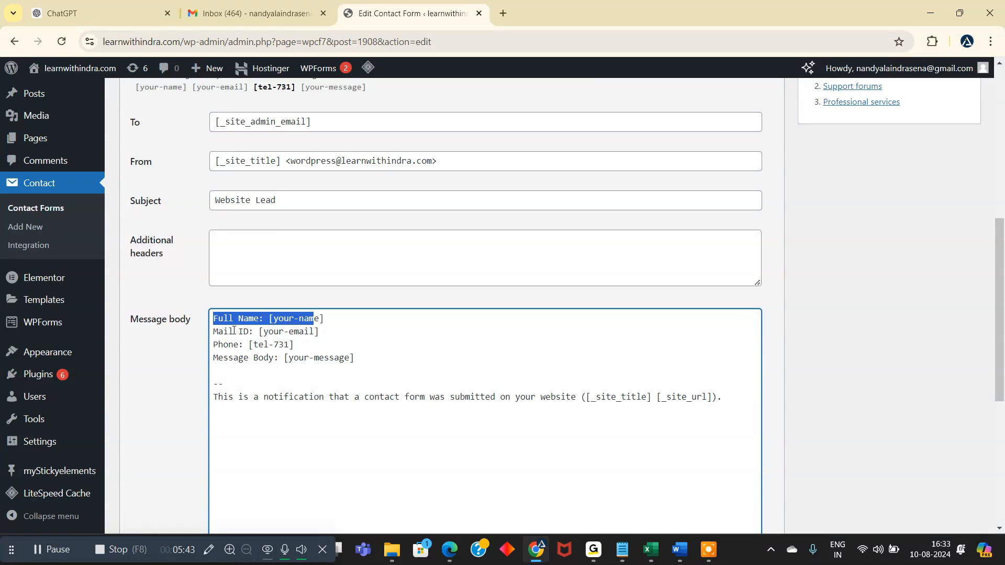
{"action": "left_click_drag", "start_coordinate": [229, 331], "coordinate": [320, 331]}
{"action": "left_click_drag", "start_coordinate": [223, 352], "coordinate": [259, 345]}
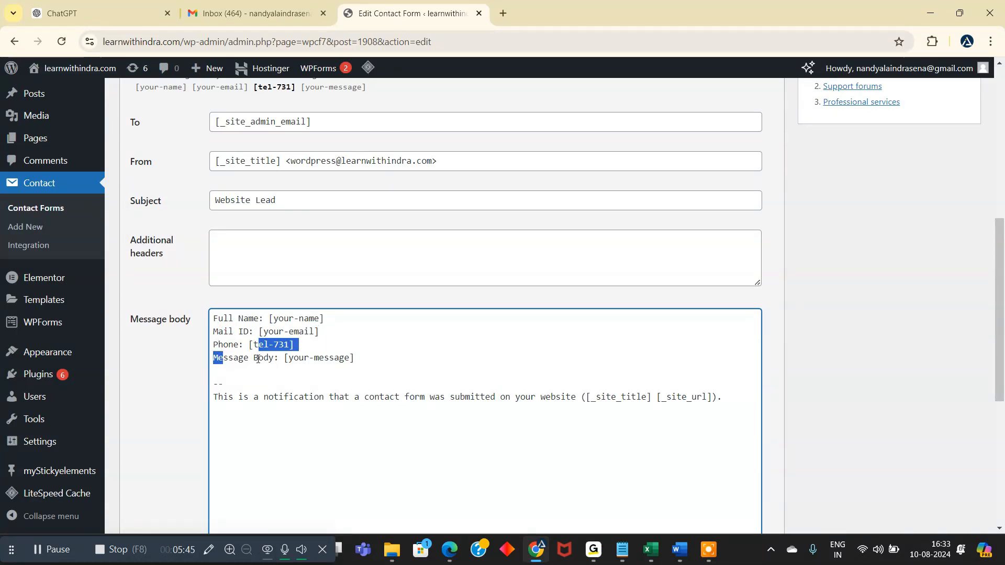
{"action": "left_click", "coordinate": [247, 385]}
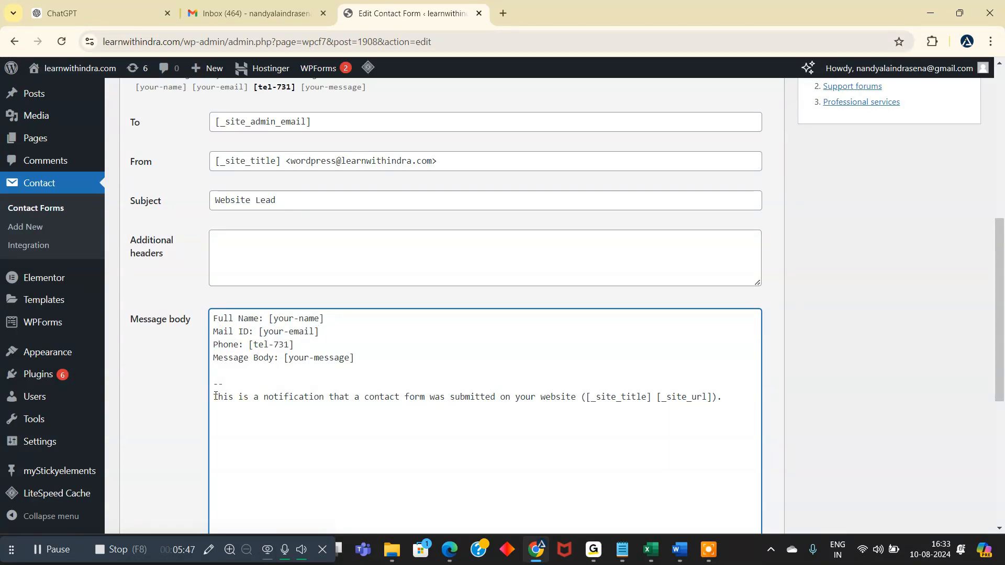
{"action": "left_click_drag", "start_coordinate": [213, 397], "coordinate": [502, 398]}
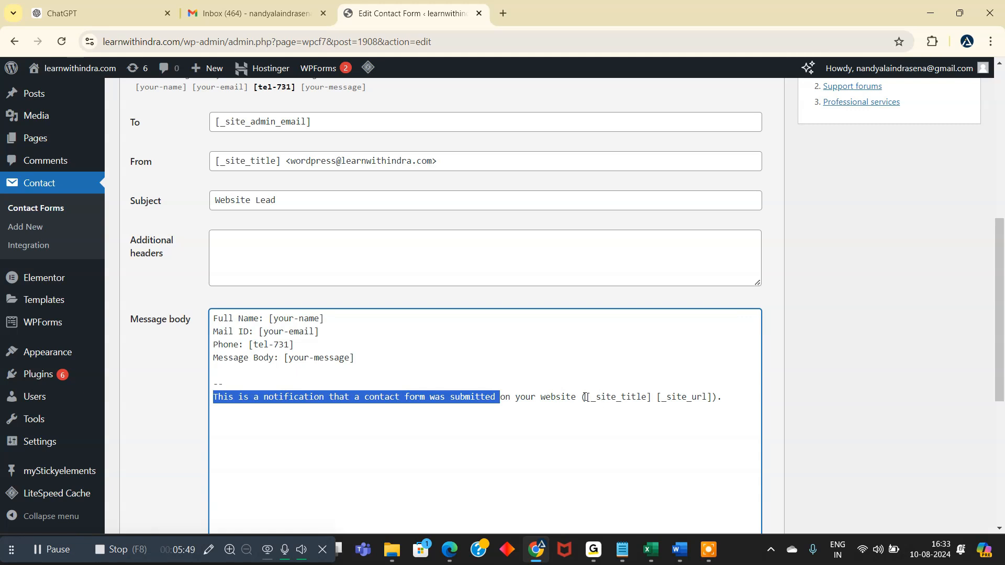
{"action": "left_click_drag", "start_coordinate": [586, 397], "coordinate": [648, 403]}
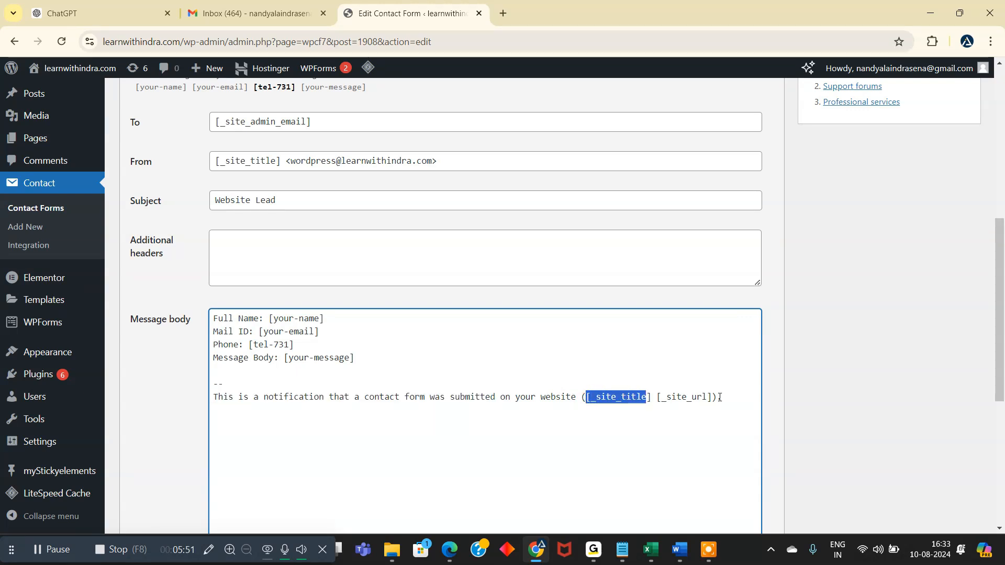
{"action": "left_click_drag", "start_coordinate": [720, 398], "coordinate": [650, 399]}
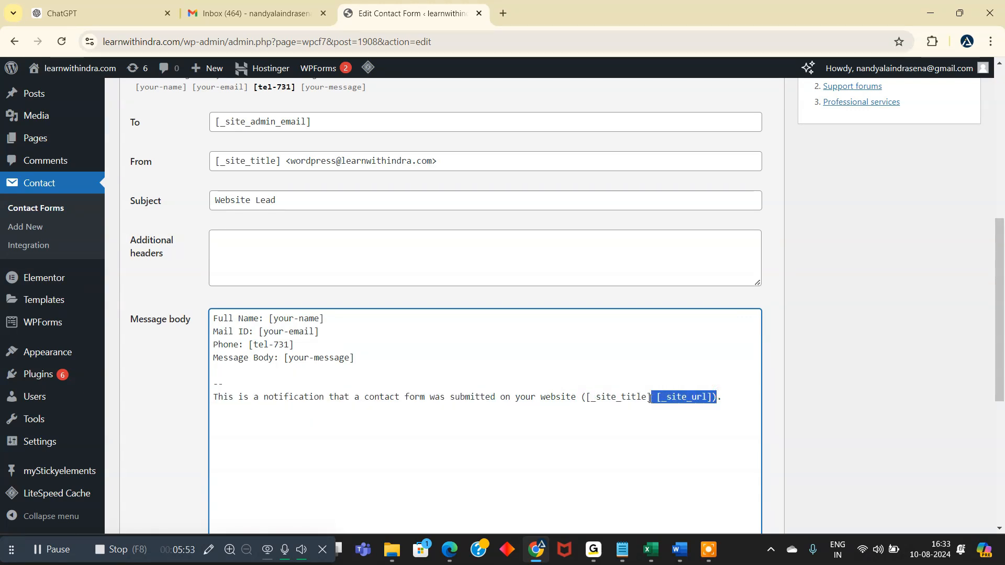
{"action": "left_click", "coordinate": [430, 397]}
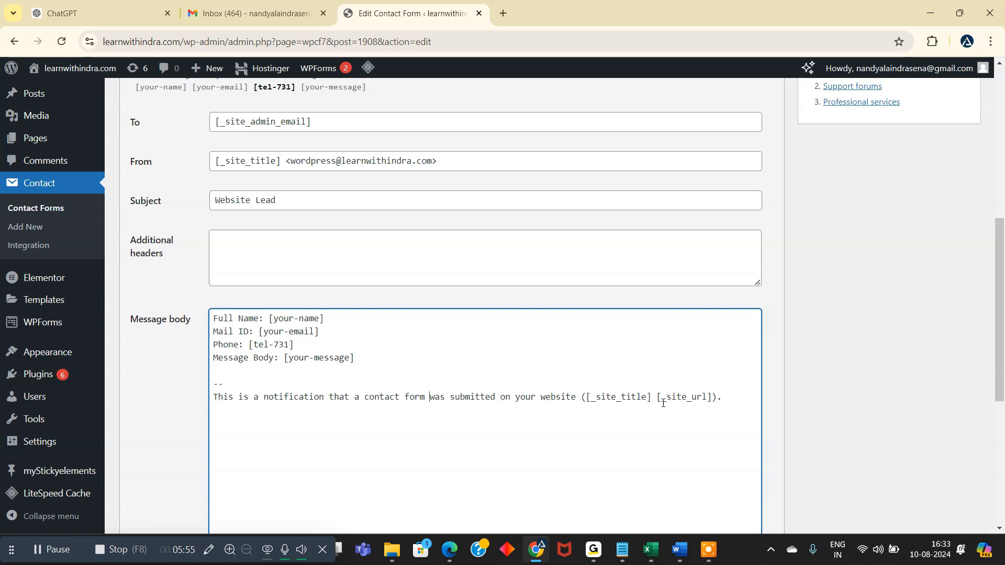
- Delete the separator and the notification footer sentence from the message body, and save the contact form
{"action": "left_click_drag", "start_coordinate": [727, 396], "coordinate": [217, 380]}
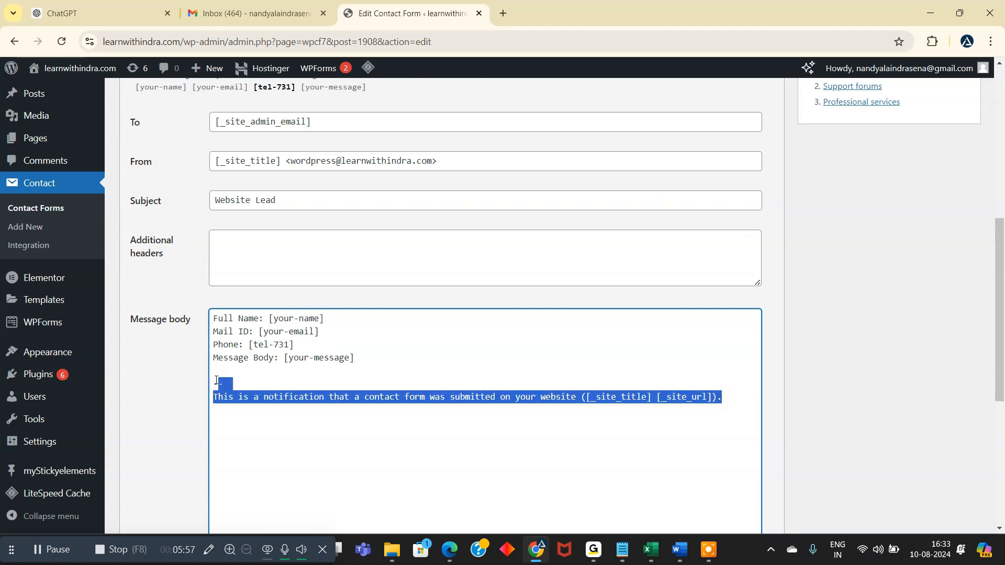
{"action": "key", "text": "BackSpace"}
{"action": "left_click", "coordinate": [228, 376]}
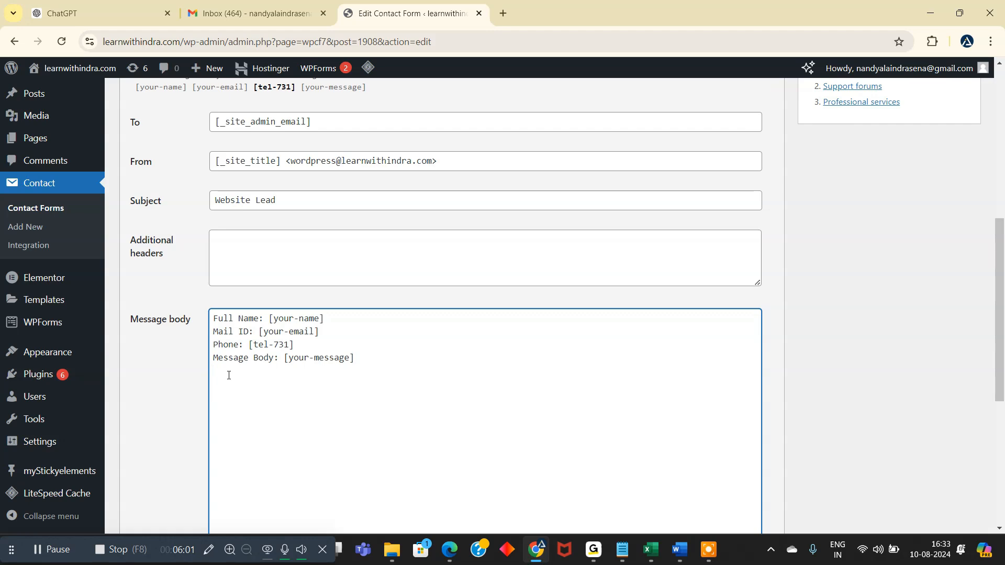
{"action": "scroll", "coordinate": [230, 375], "scroll_direction": "up", "scroll_amount": 3}
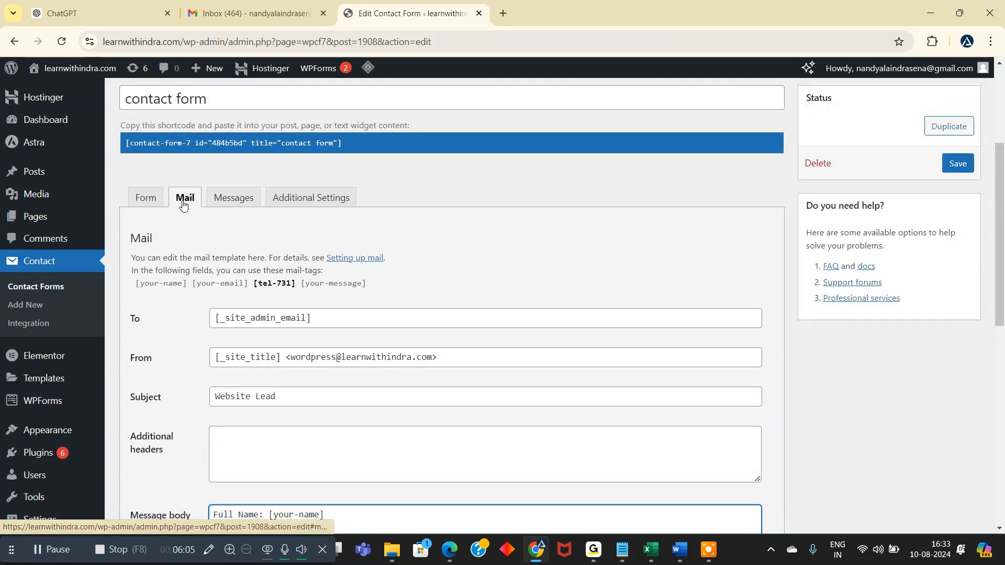
{"action": "scroll", "coordinate": [316, 292], "scroll_direction": "down", "scroll_amount": 8}
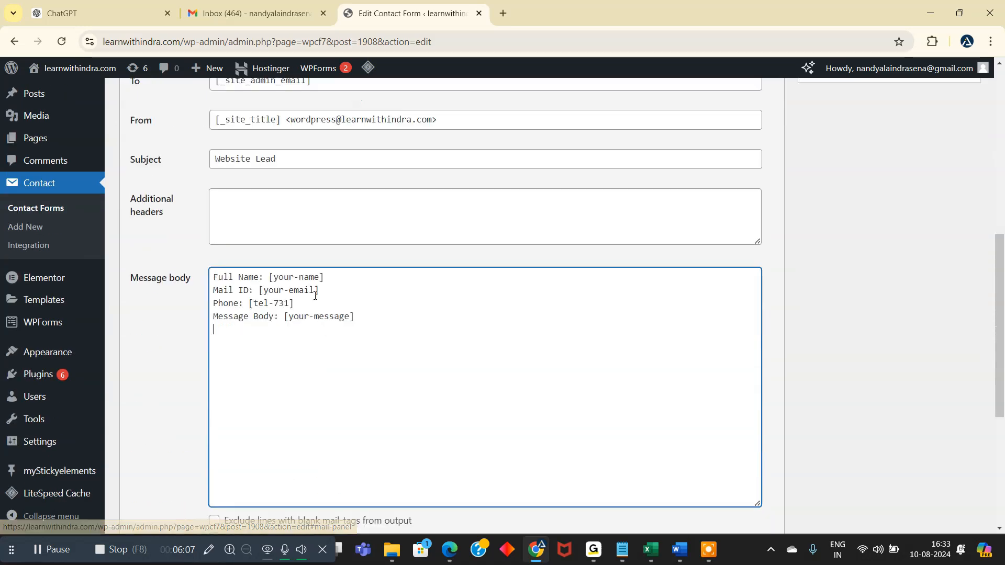
{"action": "left_click", "coordinate": [132, 471]}
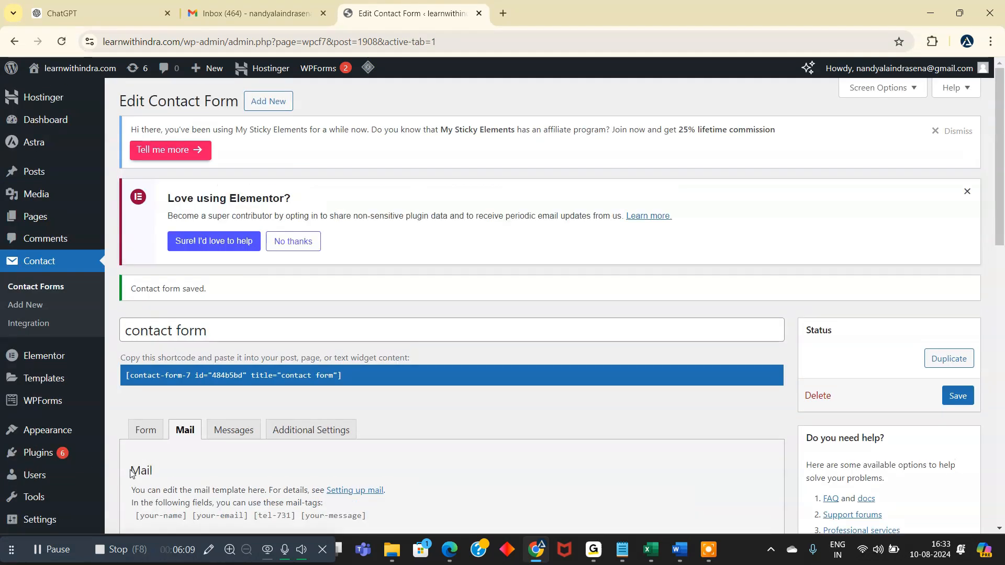
- Examine the form's Messages settings, especially the texts for successful sending, failed sending and validation errors
{"action": "scroll", "coordinate": [271, 334], "scroll_direction": "down", "scroll_amount": 3}
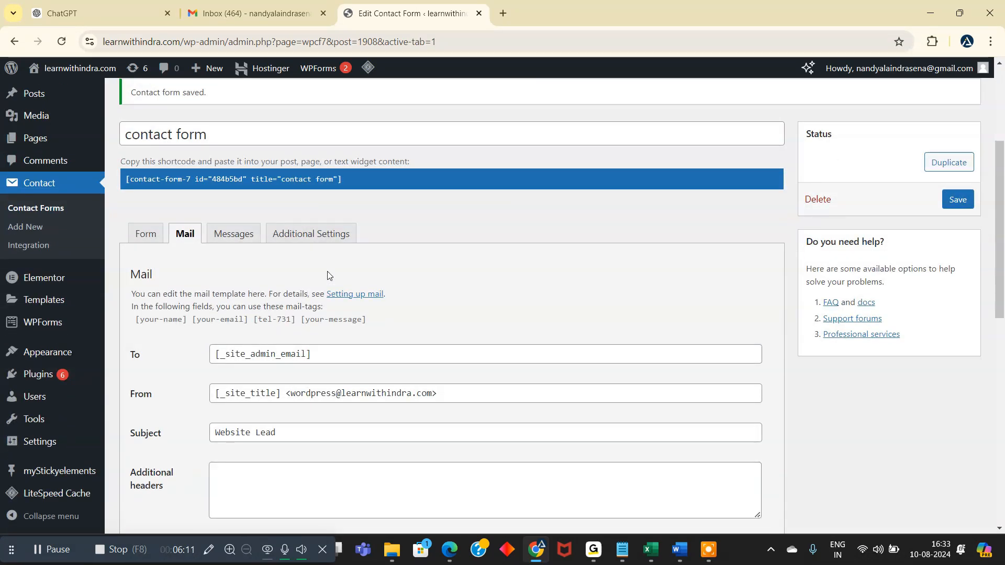
{"action": "left_click", "coordinate": [235, 236]}
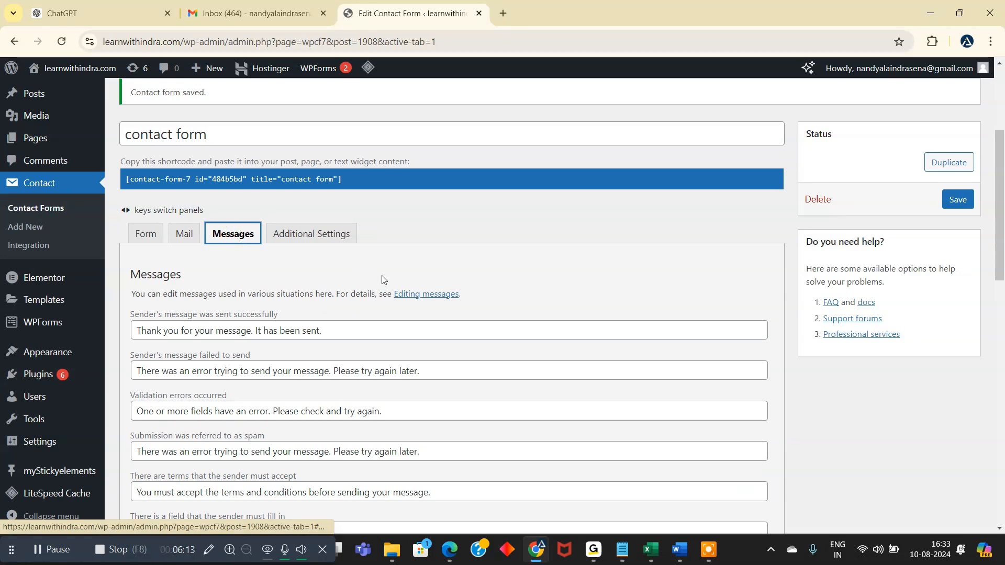
{"action": "scroll", "coordinate": [394, 281], "scroll_direction": "down", "scroll_amount": 2}
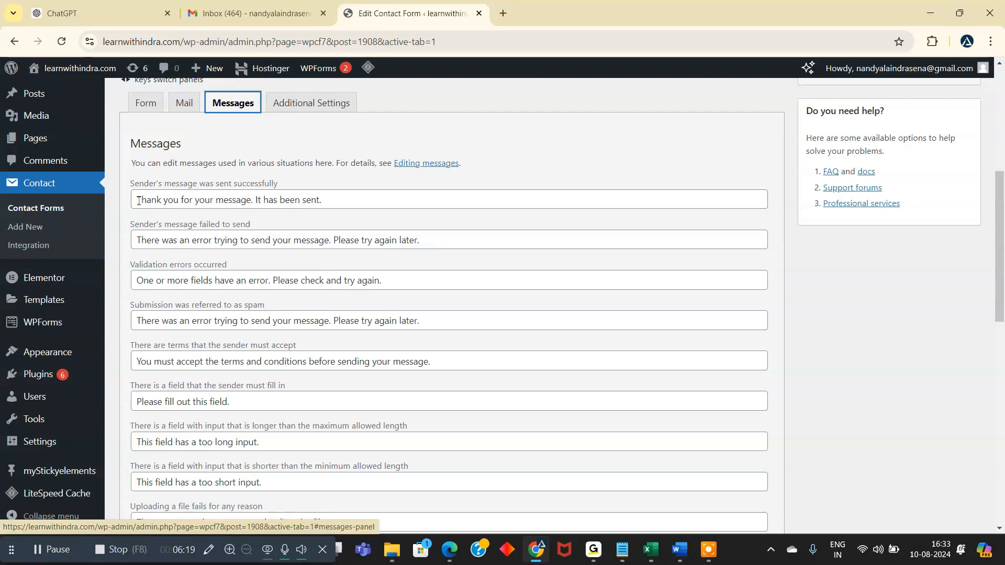
{"action": "left_click_drag", "start_coordinate": [137, 200], "coordinate": [318, 202]}
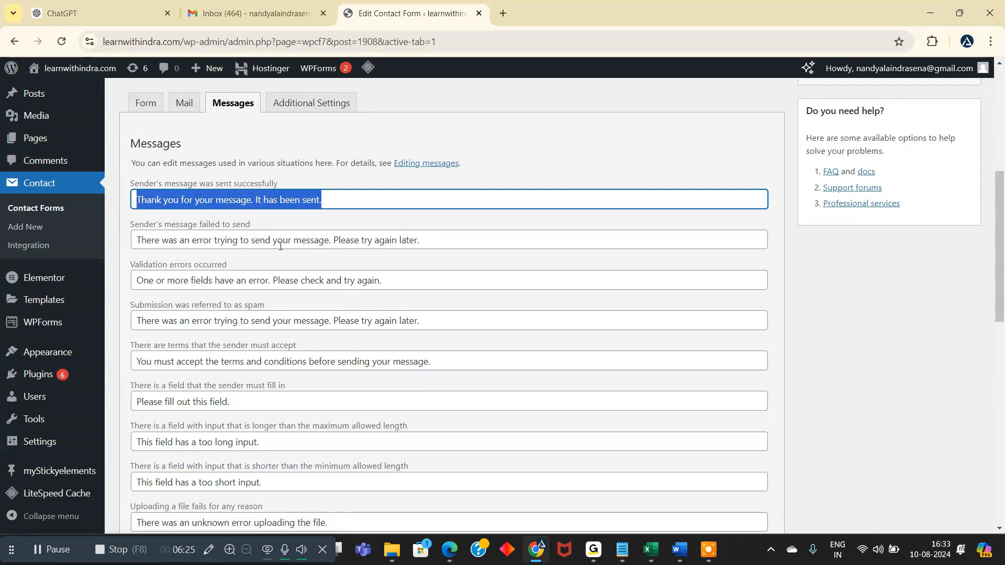
{"action": "left_click_drag", "start_coordinate": [433, 240], "coordinate": [134, 240]}
{"action": "scroll", "coordinate": [265, 296], "scroll_direction": "down", "scroll_amount": 3}
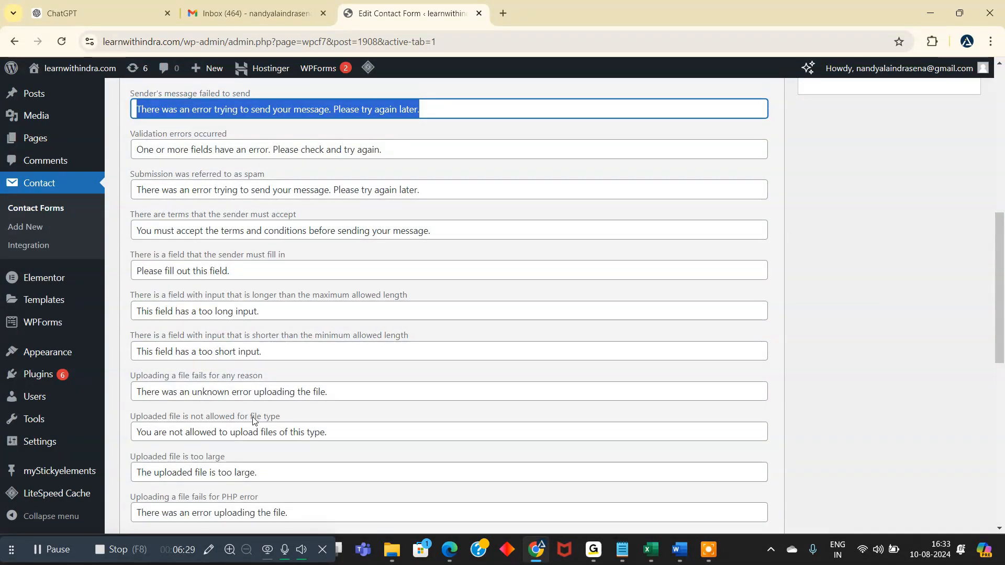
{"action": "scroll", "coordinate": [253, 421], "scroll_direction": "up", "scroll_amount": 2}
{"action": "left_click_drag", "start_coordinate": [397, 135], "coordinate": [134, 137]}
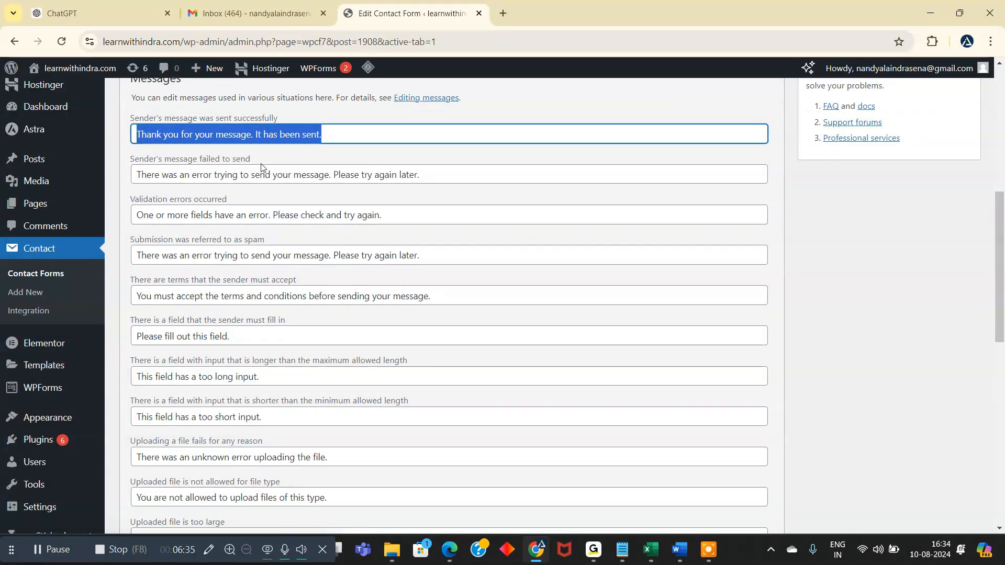
{"action": "scroll", "coordinate": [261, 167], "scroll_direction": "up", "scroll_amount": 4}
{"action": "left_click", "coordinate": [342, 259]}
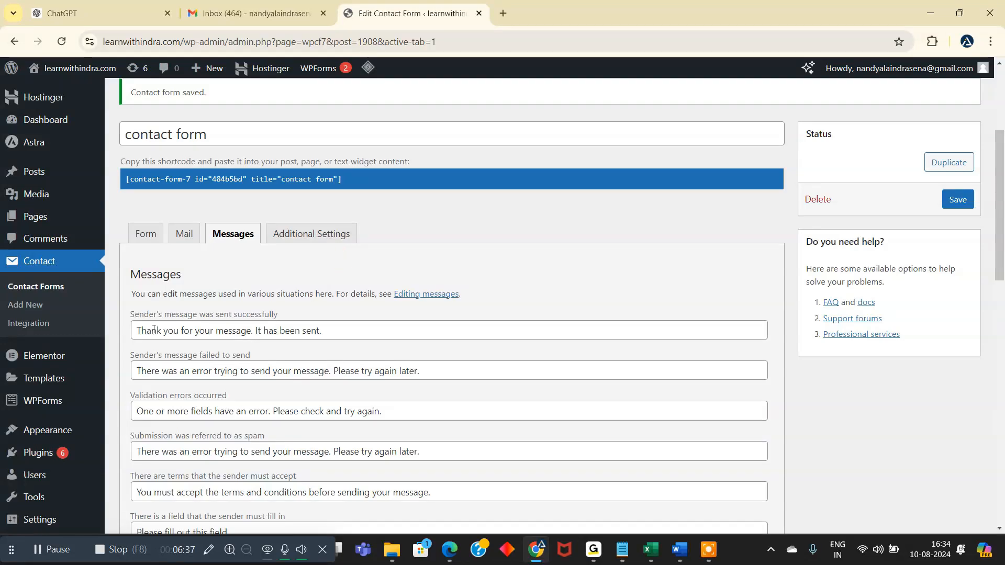
{"action": "left_click_drag", "start_coordinate": [136, 330], "coordinate": [327, 331]}
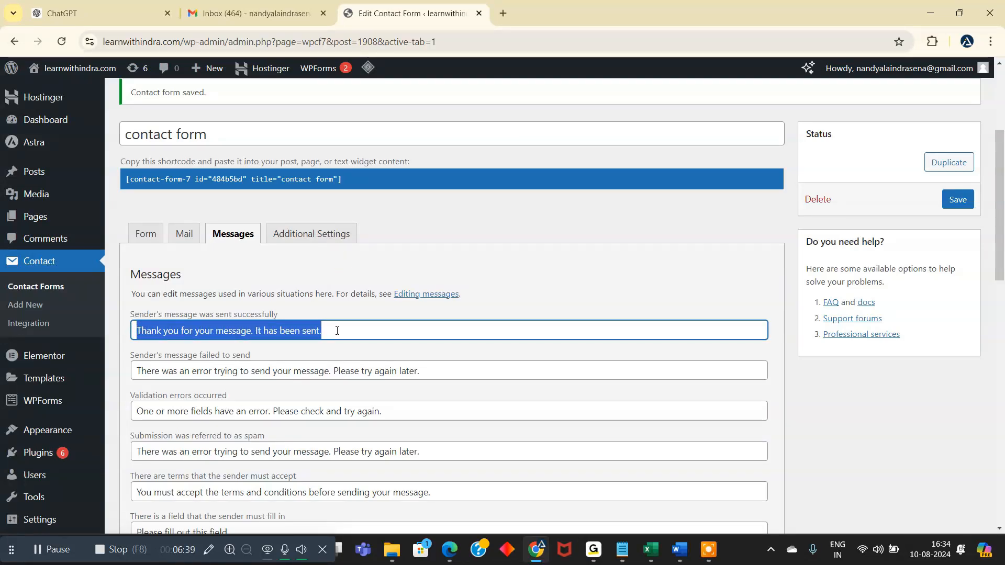
- Save the contact form and copy its shortcode
{"action": "left_click", "coordinate": [957, 200]}
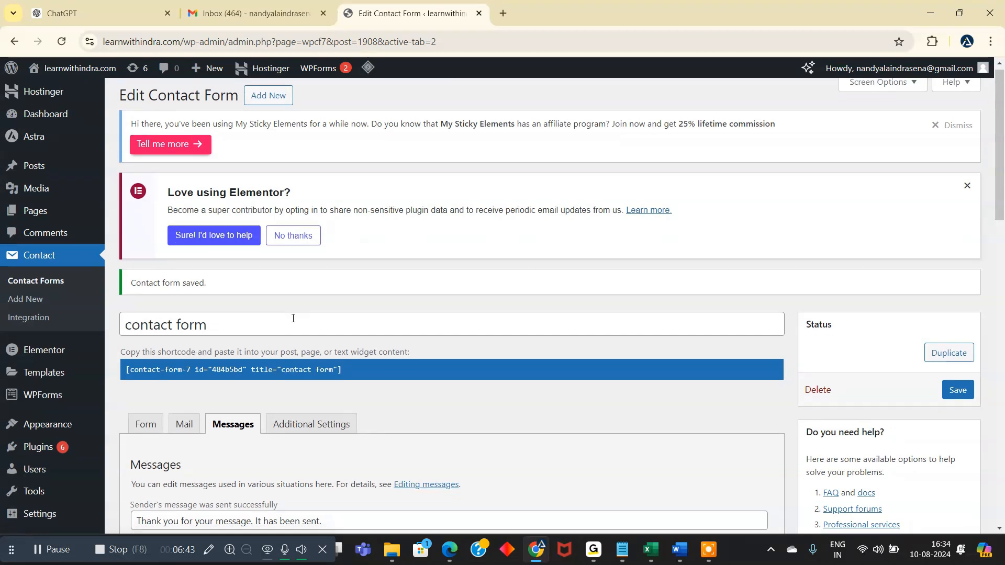
{"action": "scroll", "coordinate": [292, 319], "scroll_direction": "down", "scroll_amount": 1}
{"action": "left_click_drag", "start_coordinate": [228, 265], "coordinate": [112, 269]}
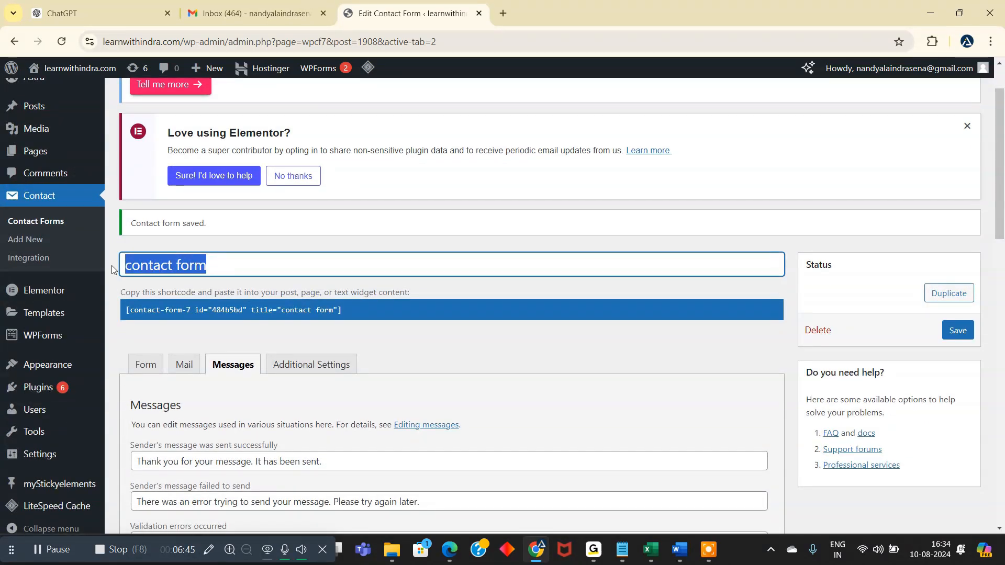
{"action": "left_click", "coordinate": [251, 260]}
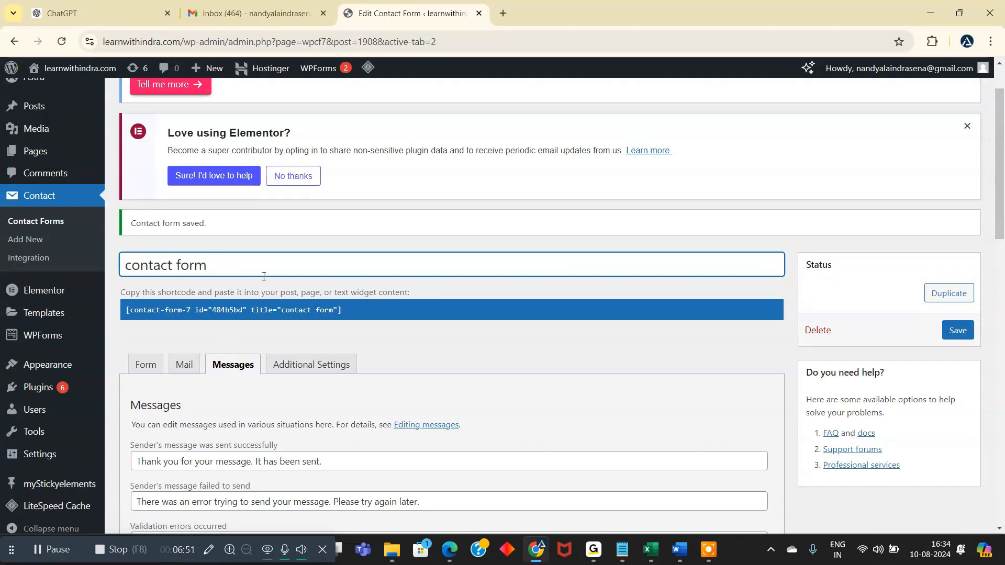
{"action": "scroll", "coordinate": [262, 279], "scroll_direction": "down", "scroll_amount": 2}
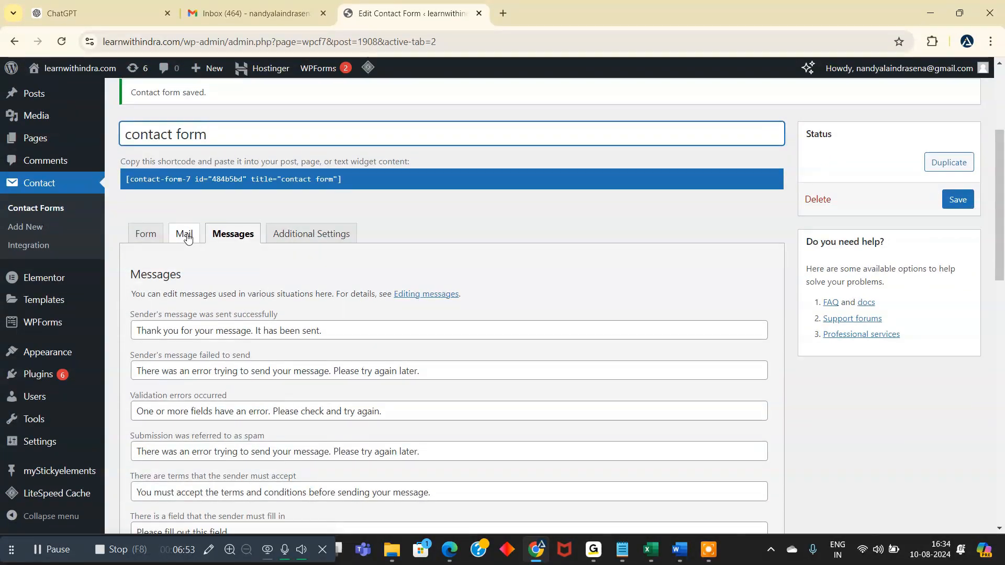
{"action": "scroll", "coordinate": [132, 251], "scroll_direction": "up", "scroll_amount": 1}
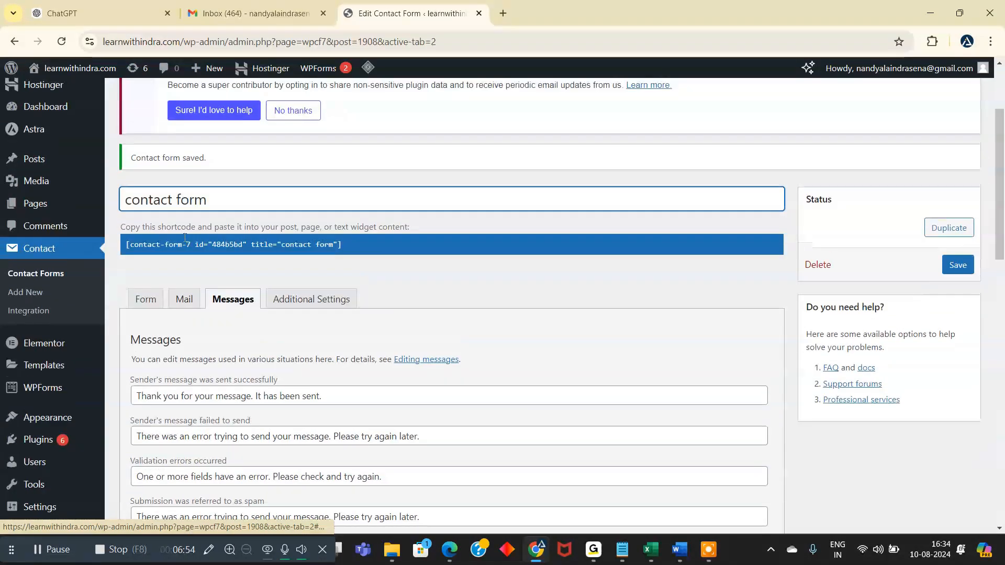
{"action": "left_click", "coordinate": [328, 246]}
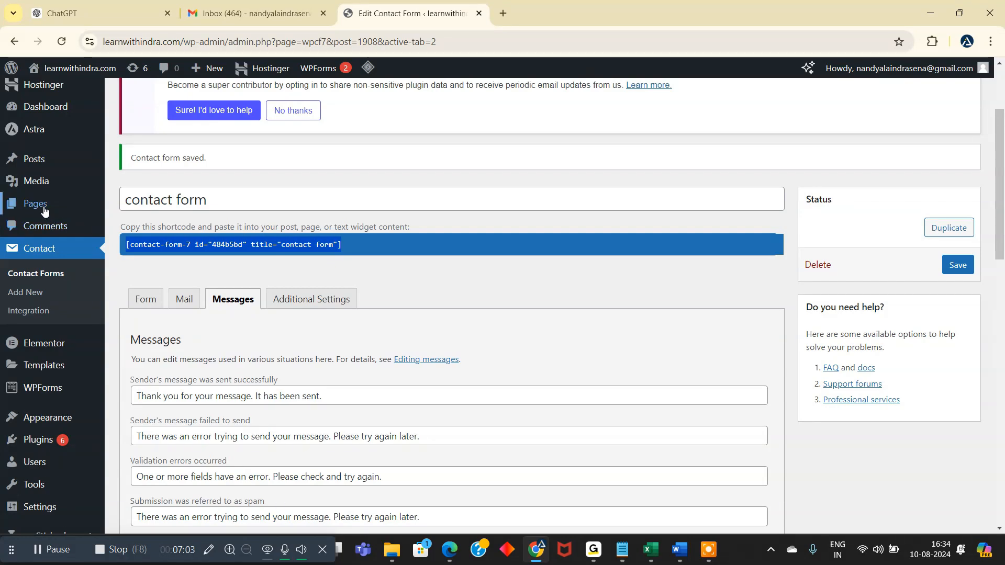
- Open the site's Home page from the list of pages for editing with Elementor
{"action": "left_click", "coordinate": [140, 207]}
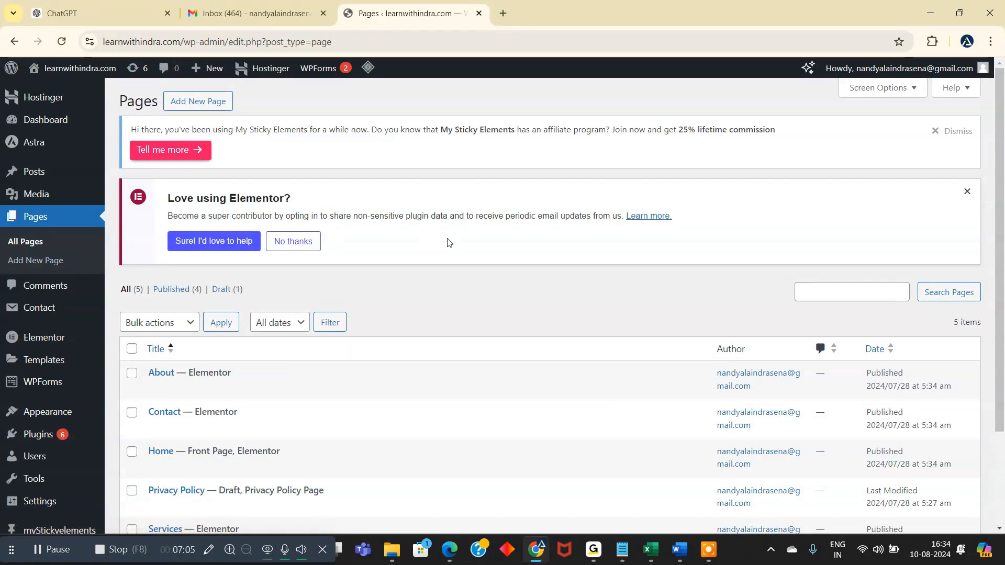
{"action": "scroll", "coordinate": [473, 314], "scroll_direction": "down", "scroll_amount": 3}
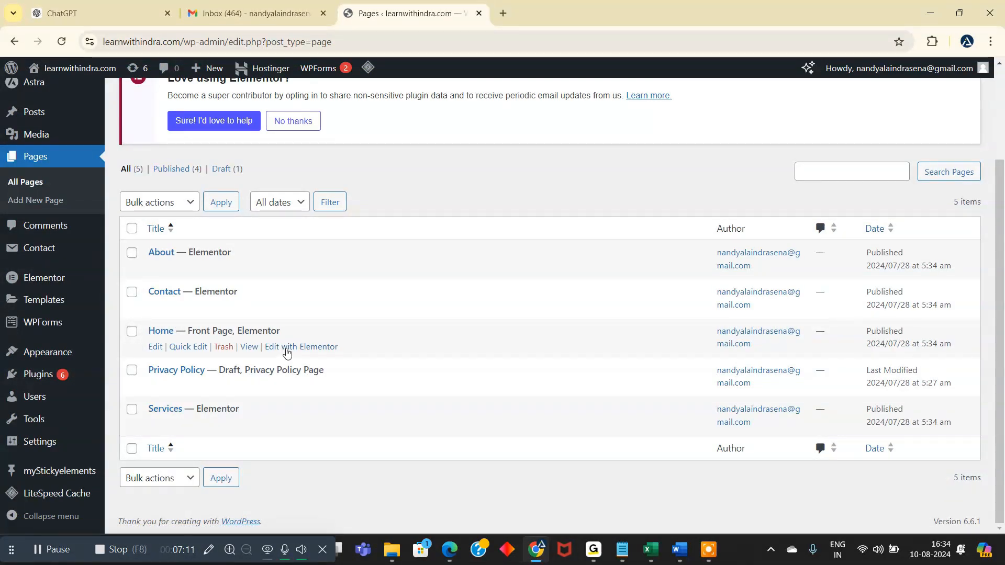
{"action": "left_click", "coordinate": [325, 348]}
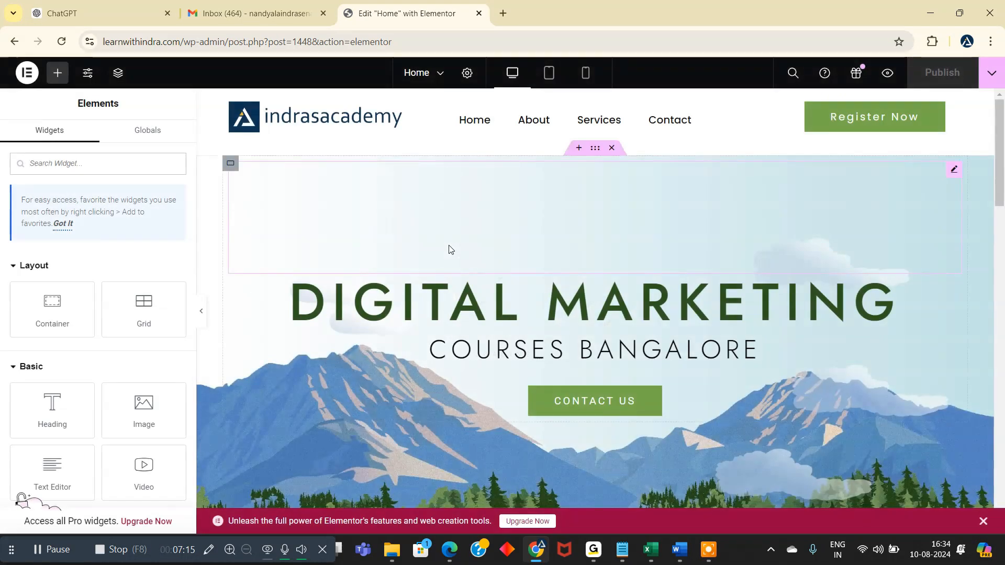
- Add a single-column Flexbox container with downward direction in the empty area above the Home page footer
{"action": "left_click_drag", "start_coordinate": [1000, 152], "coordinate": [1001, 442]}
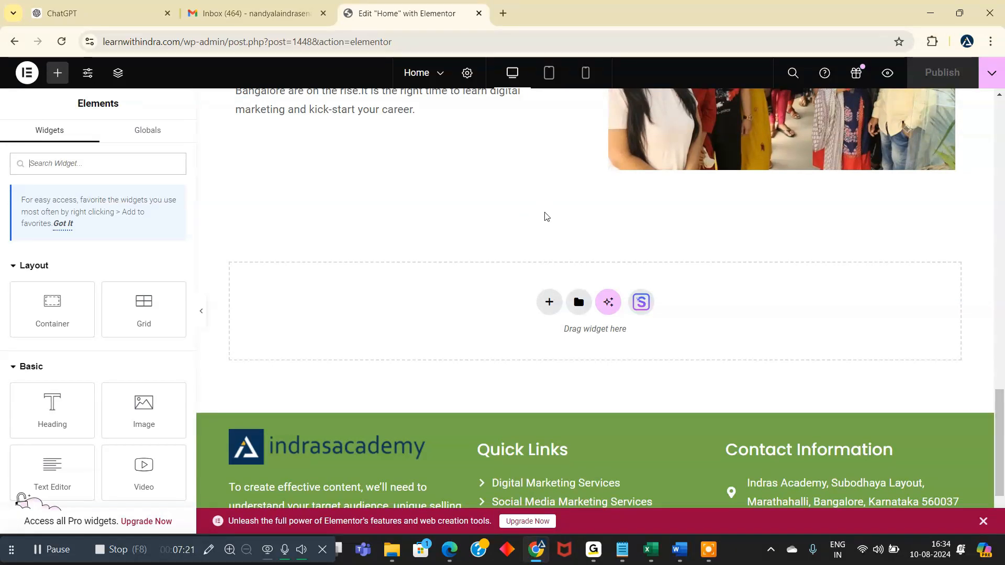
{"action": "left_click", "coordinate": [549, 303]}
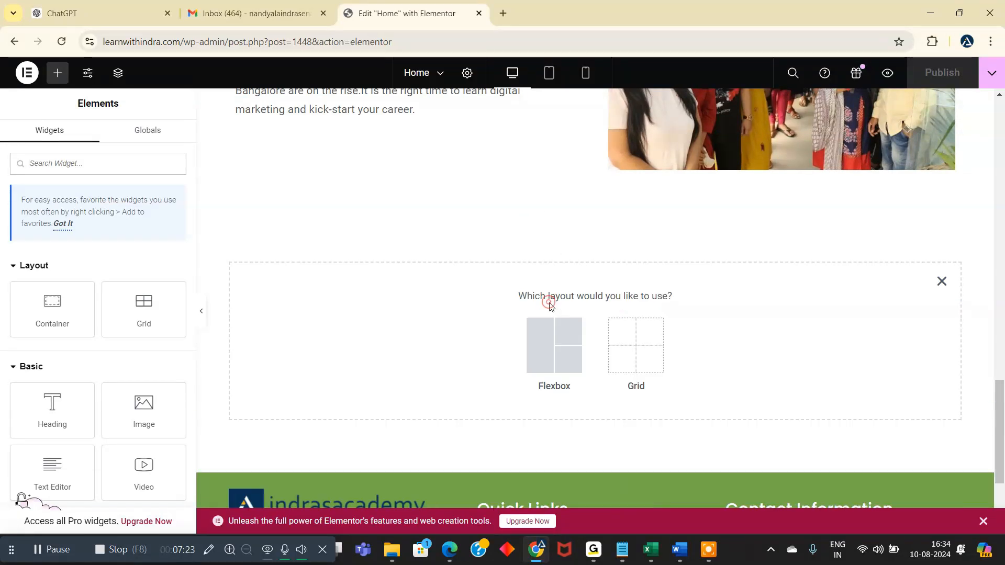
{"action": "left_click", "coordinate": [555, 358]}
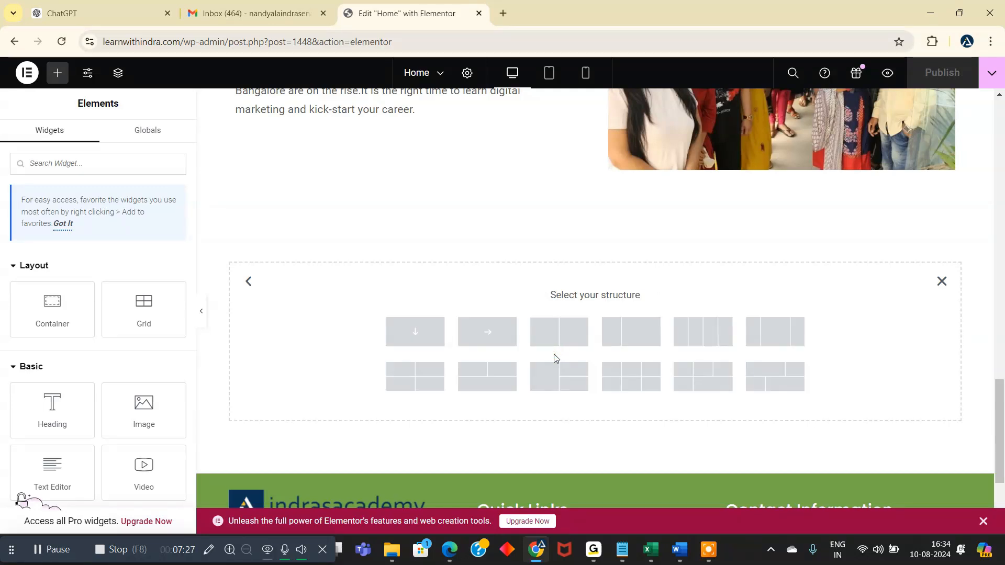
{"action": "left_click", "coordinate": [415, 338]}
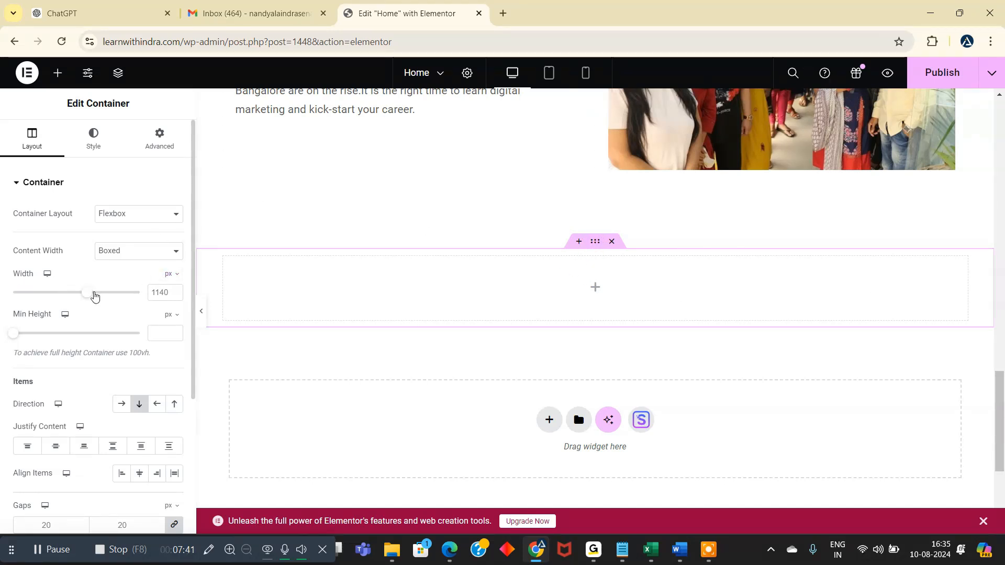
- Set the new container's boxed content width to 500 px and return to the list of available widgets
{"action": "left_click_drag", "start_coordinate": [95, 297], "coordinate": [20, 301]}
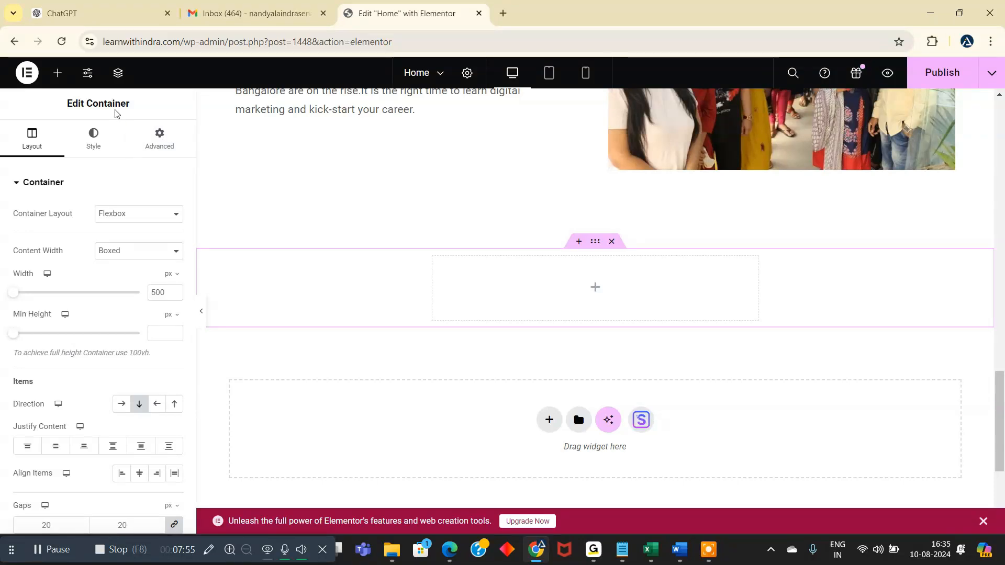
{"action": "left_click", "coordinate": [58, 73]}
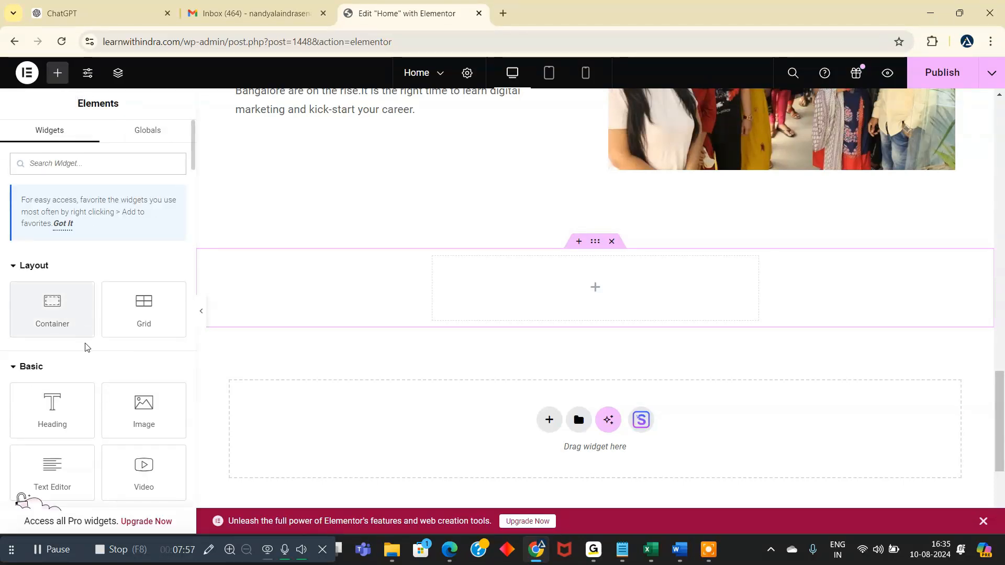
- Add a Heading widget to the new container and copy the headline "Reach Out to Us Today" from the ChatGPT conversation
{"action": "left_click_drag", "start_coordinate": [61, 407], "coordinate": [558, 271]}
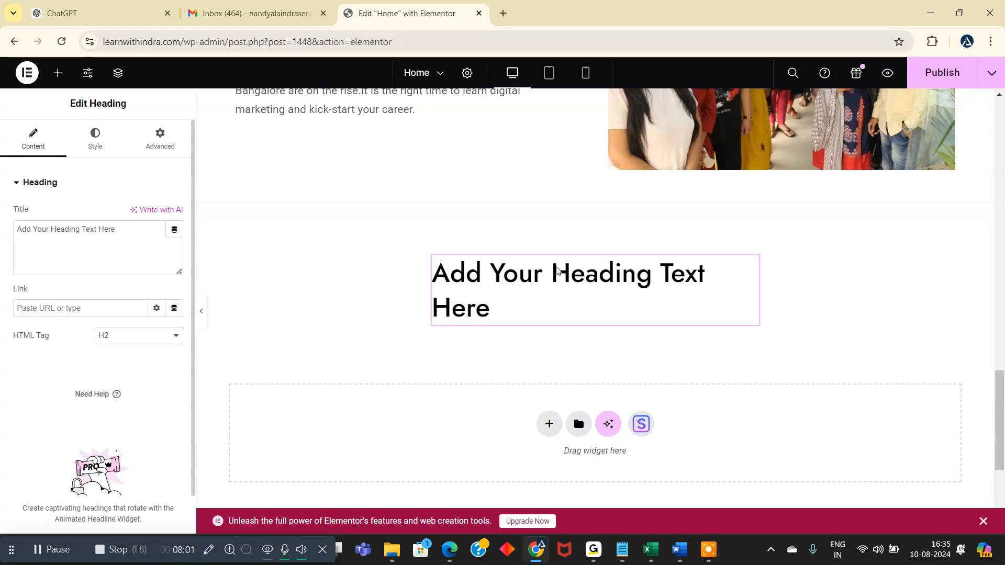
{"action": "left_click", "coordinate": [97, 15]}
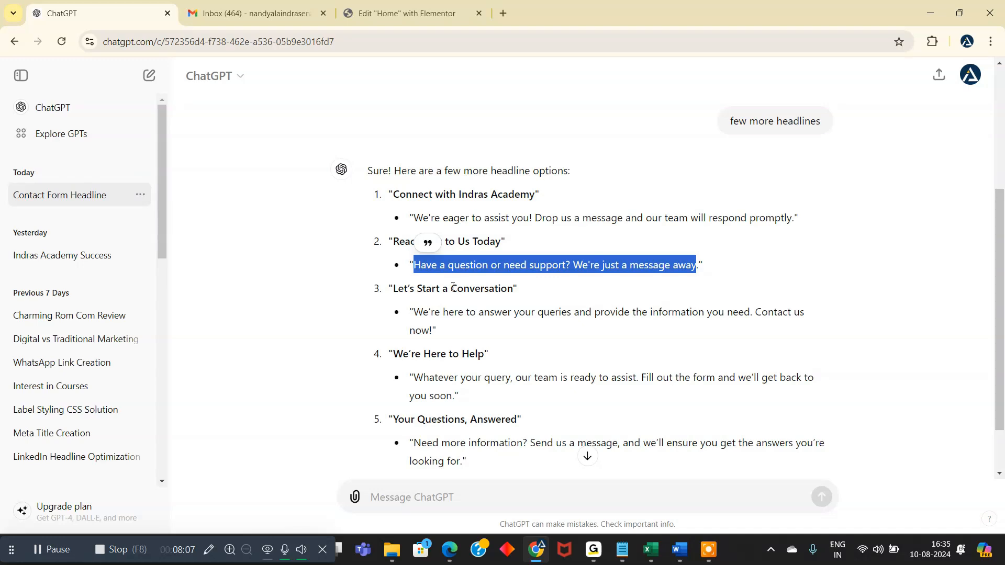
{"action": "scroll", "coordinate": [453, 288], "scroll_direction": "up", "scroll_amount": 4}
{"action": "scroll", "coordinate": [475, 352], "scroll_direction": "down", "scroll_amount": 2}
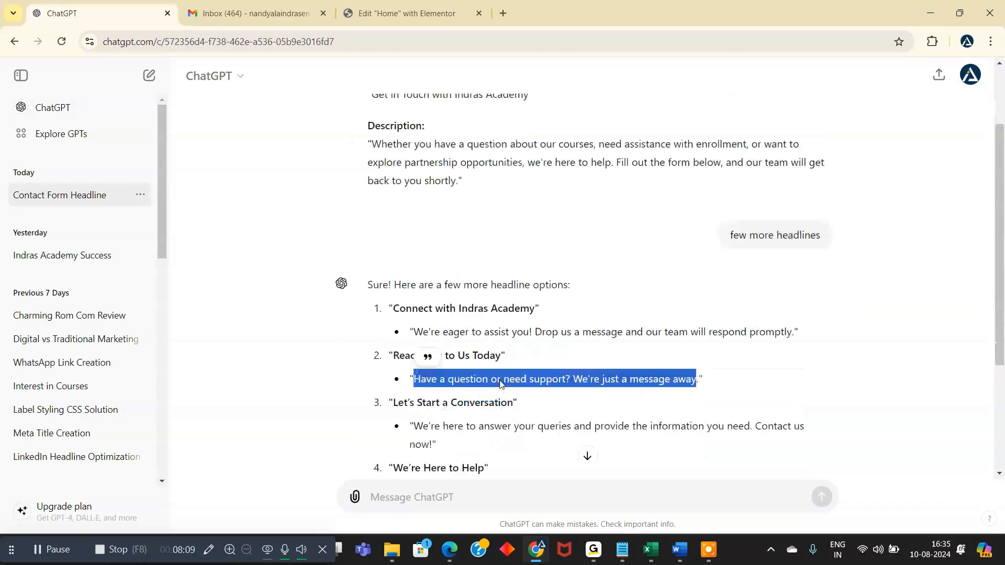
{"action": "scroll", "coordinate": [501, 383], "scroll_direction": "down", "scroll_amount": 2}
{"action": "left_click", "coordinate": [501, 354]}
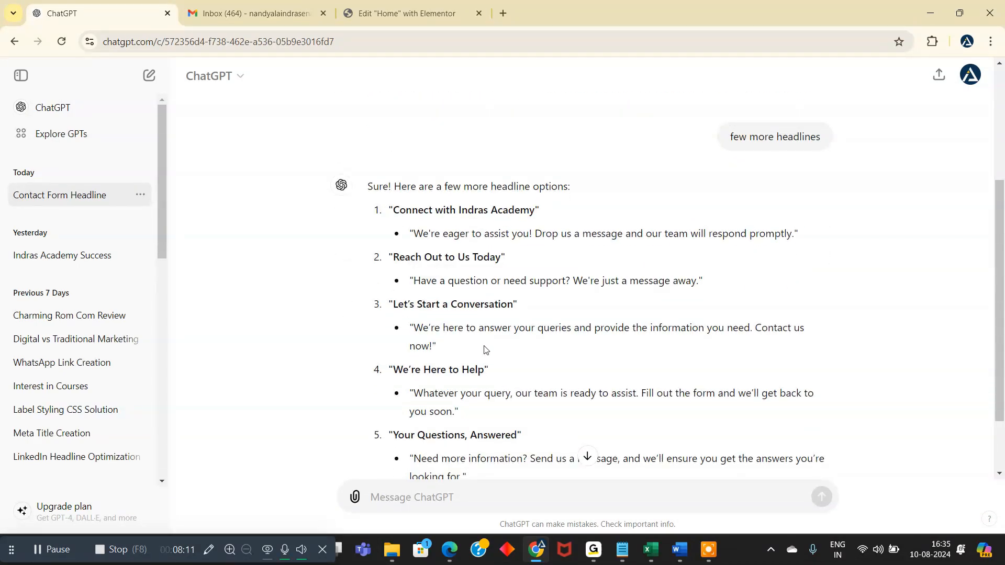
{"action": "scroll", "coordinate": [486, 350], "scroll_direction": "down", "scroll_amount": 2}
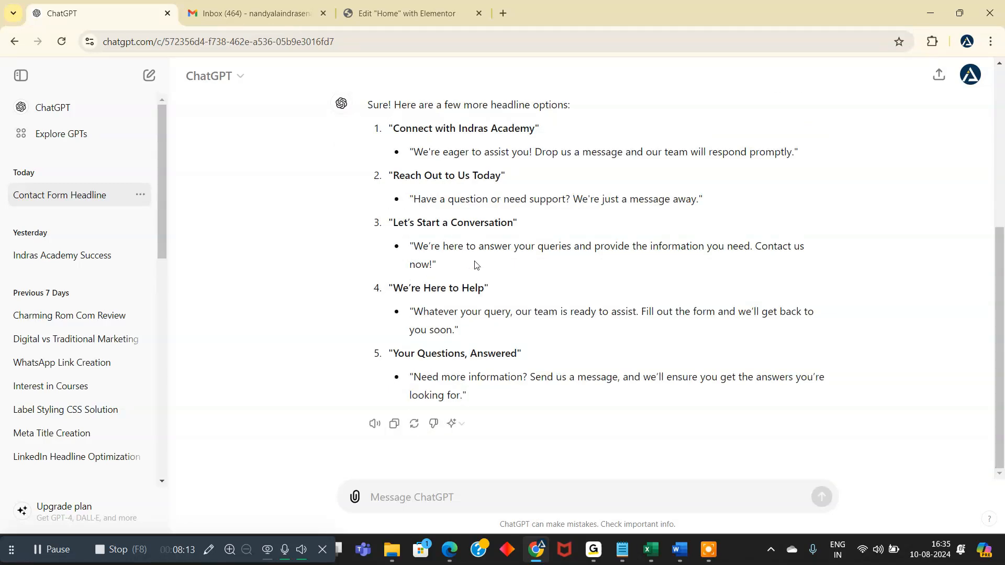
{"action": "left_click_drag", "start_coordinate": [392, 181], "coordinate": [502, 178]}
{"action": "key", "text": "ctrl+c"}
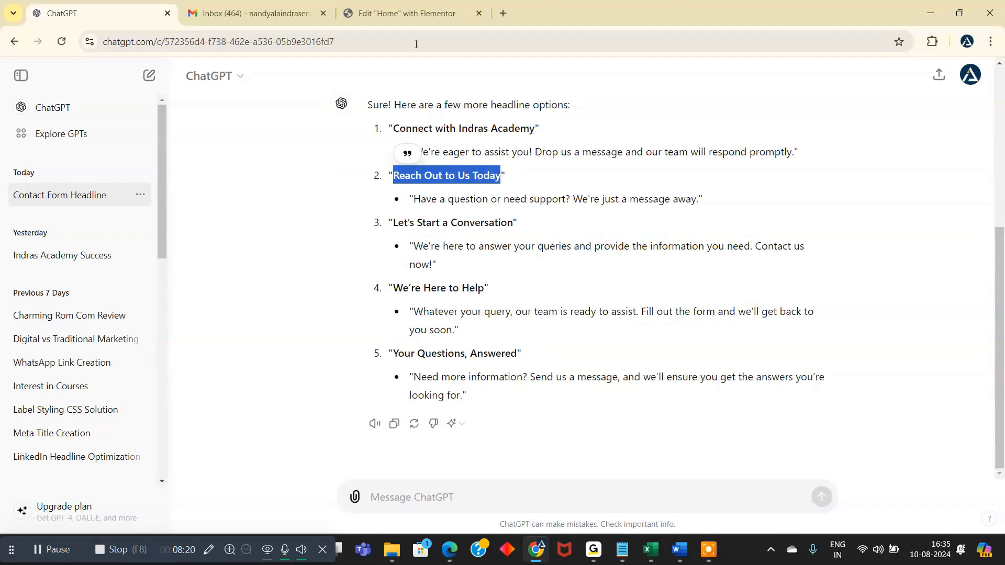
- Back in the Elementor editor, replace the heading's title with "Reach Out to Us Today" and center-align it
{"action": "left_click", "coordinate": [403, 13]}
{"action": "left_click_drag", "start_coordinate": [131, 227], "coordinate": [15, 225]}
{"action": "key", "text": "ctrl+v"}
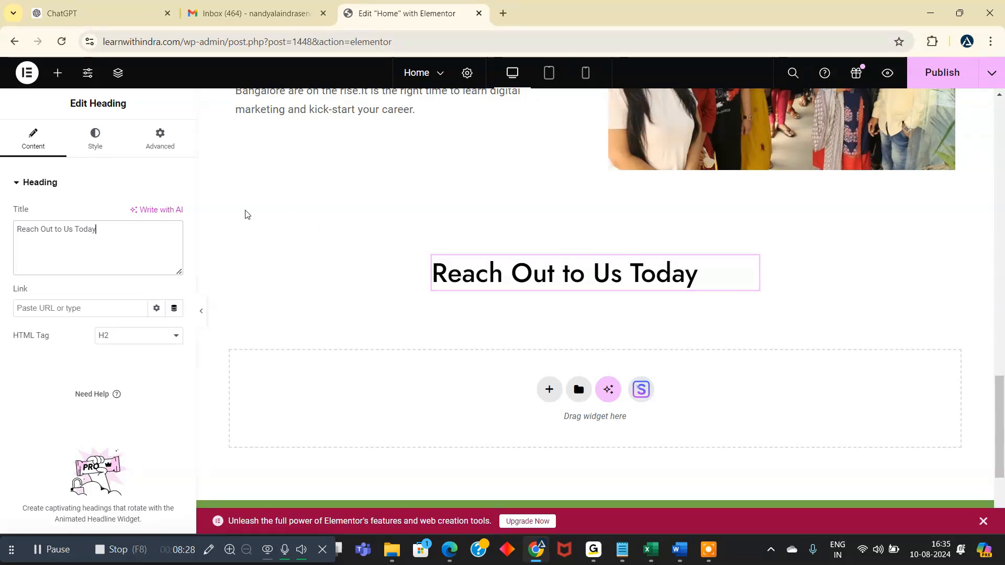
{"action": "left_click", "coordinate": [97, 149]}
{"action": "left_click", "coordinate": [140, 216]}
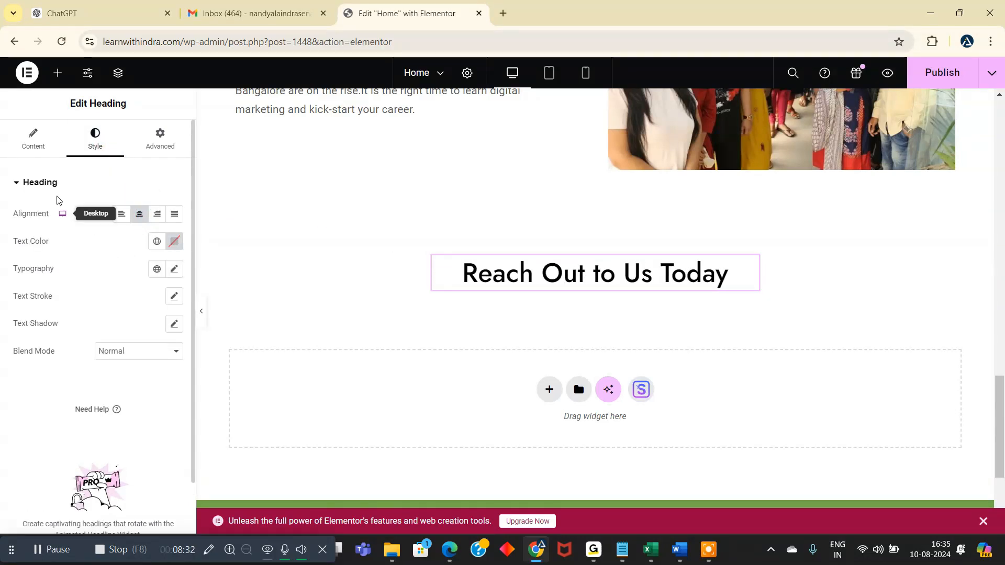
- Set the heading's font family to Poppins in its typography settings
{"action": "left_click", "coordinate": [33, 149]}
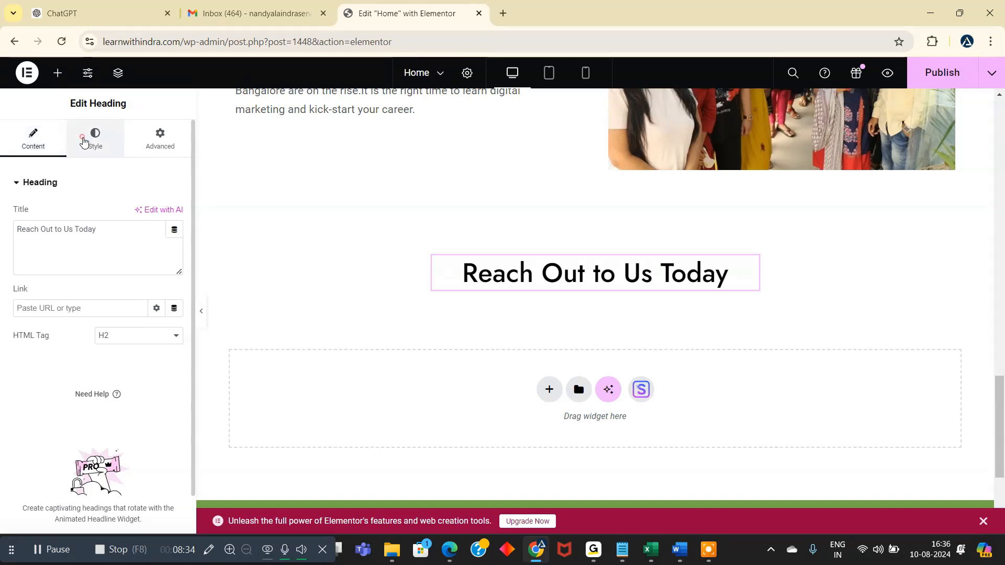
{"action": "left_click", "coordinate": [91, 140]}
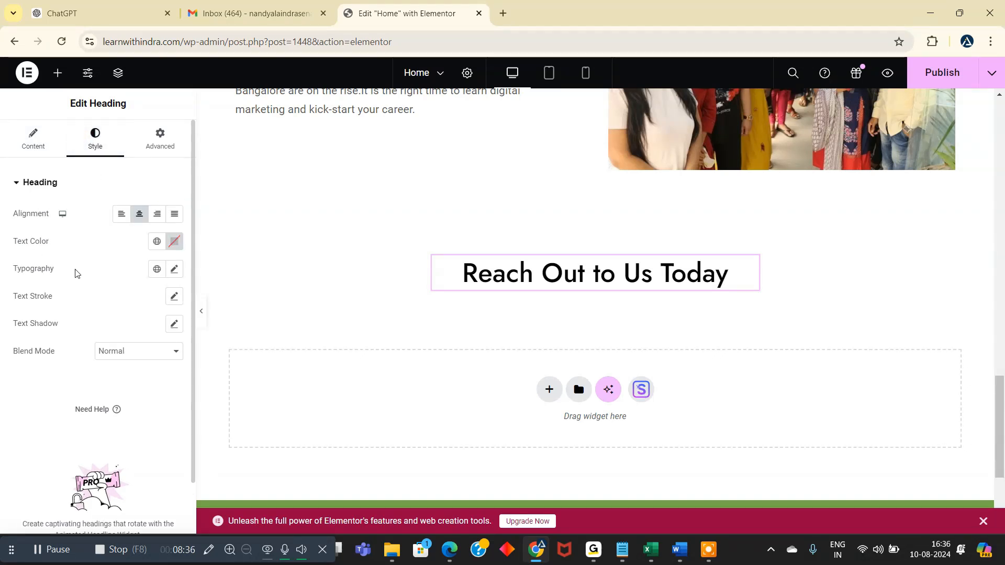
{"action": "left_click", "coordinate": [174, 270]}
{"action": "left_click", "coordinate": [136, 331]}
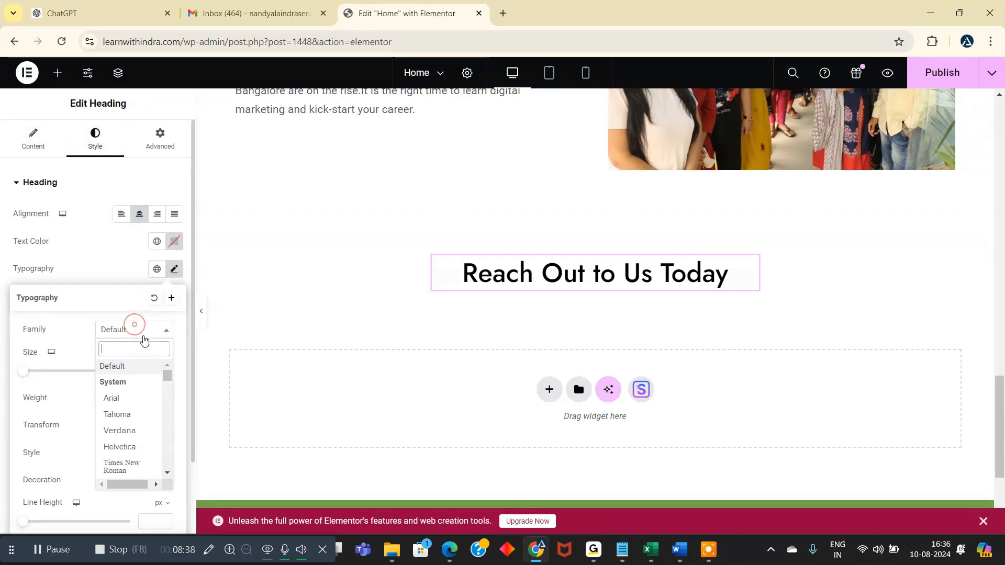
{"action": "type", "text": "popp"}
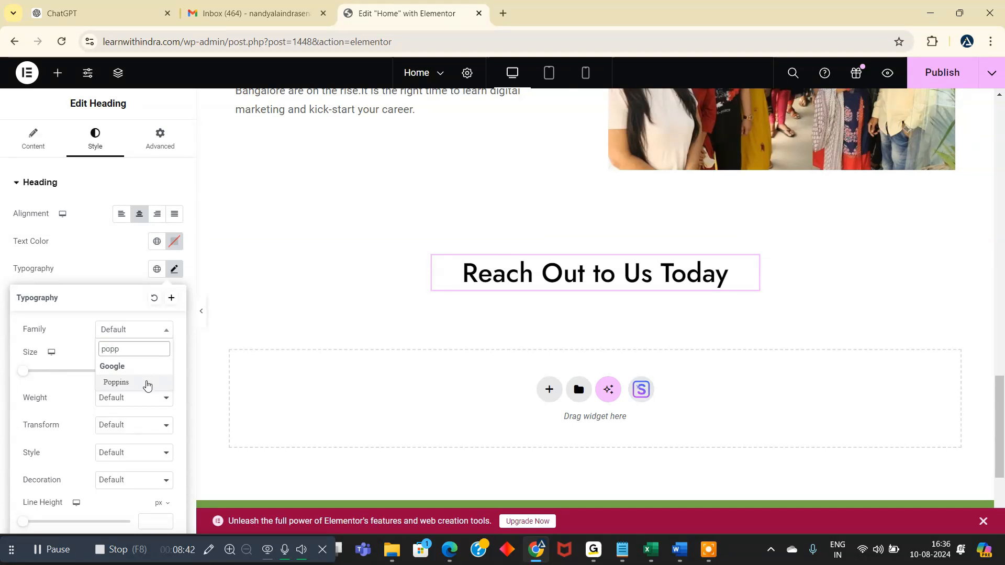
{"action": "left_click", "coordinate": [116, 382]}
- Set the heading's font size to 30 px and close the typography settings
{"action": "left_click", "coordinate": [163, 369]}
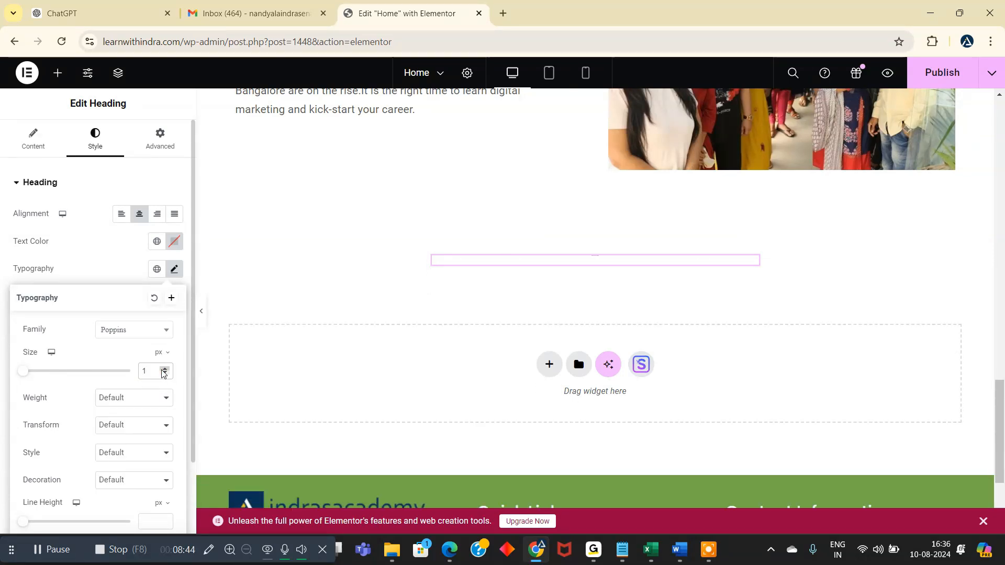
{"action": "key", "text": "BackSpace"}
{"action": "type", "text": "3"}
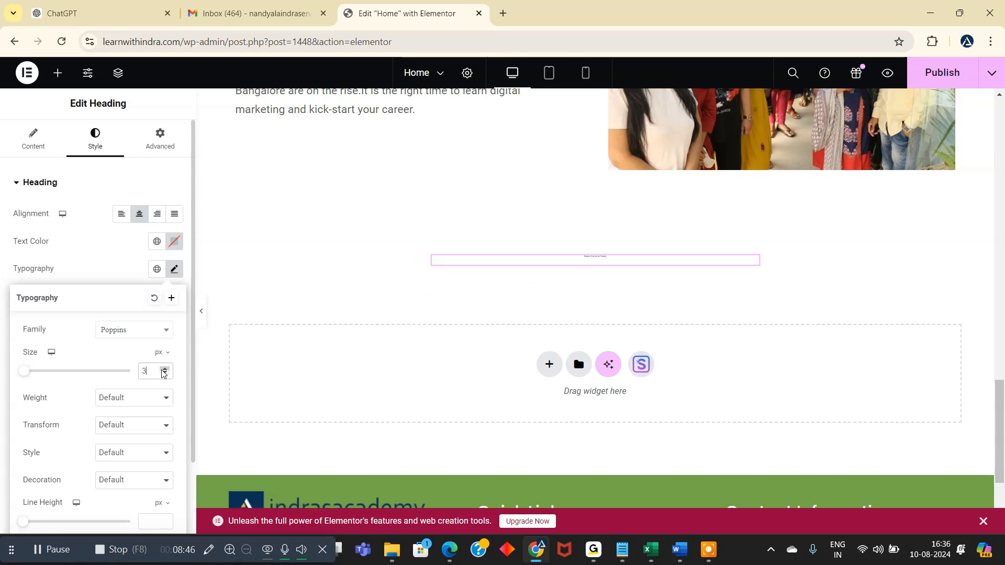
{"action": "key", "text": "BackSpace"}
{"action": "type", "text": "2"}
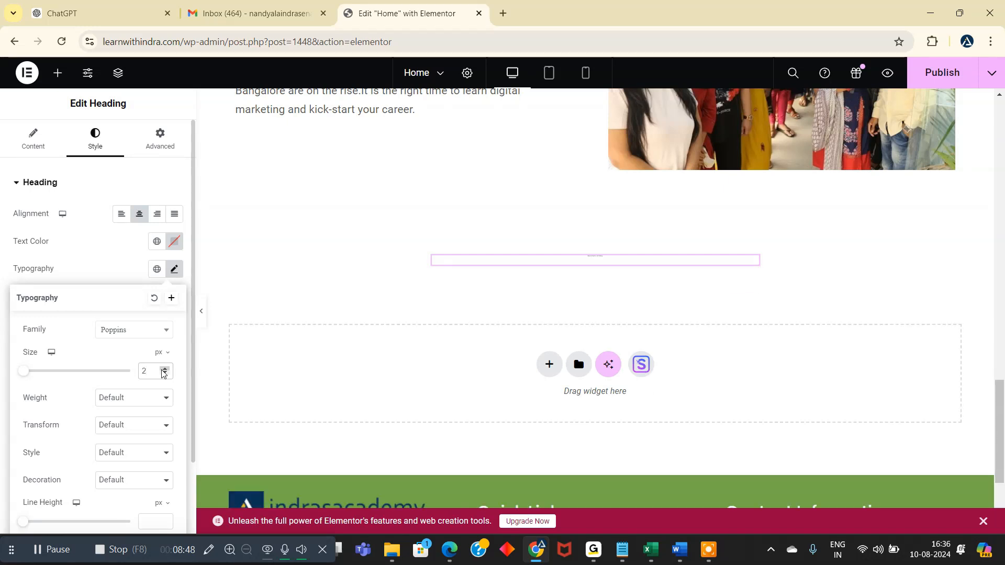
{"action": "type", "text": "5"}
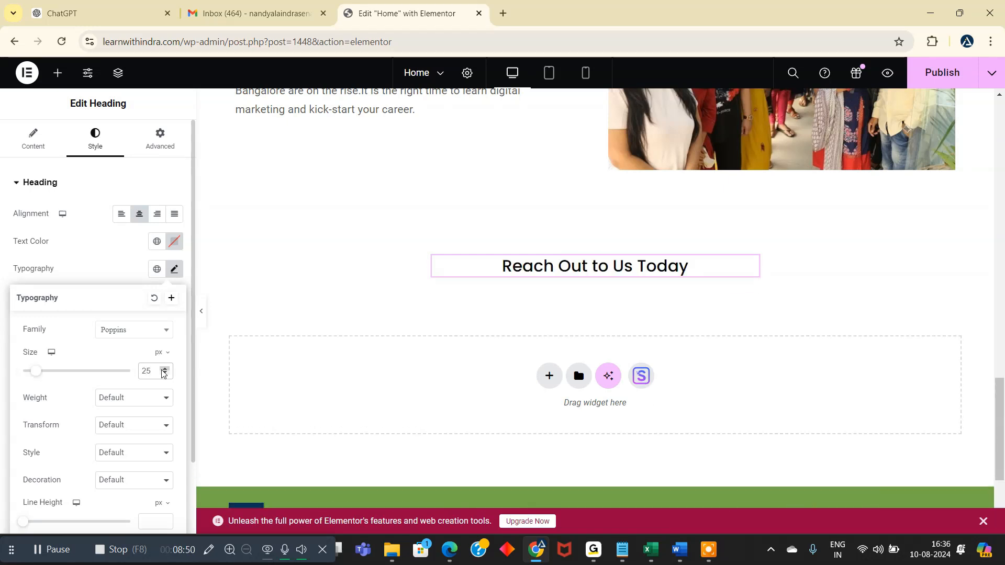
{"action": "key", "text": "BackSpace"}
{"action": "key", "text": "BackSpace"}
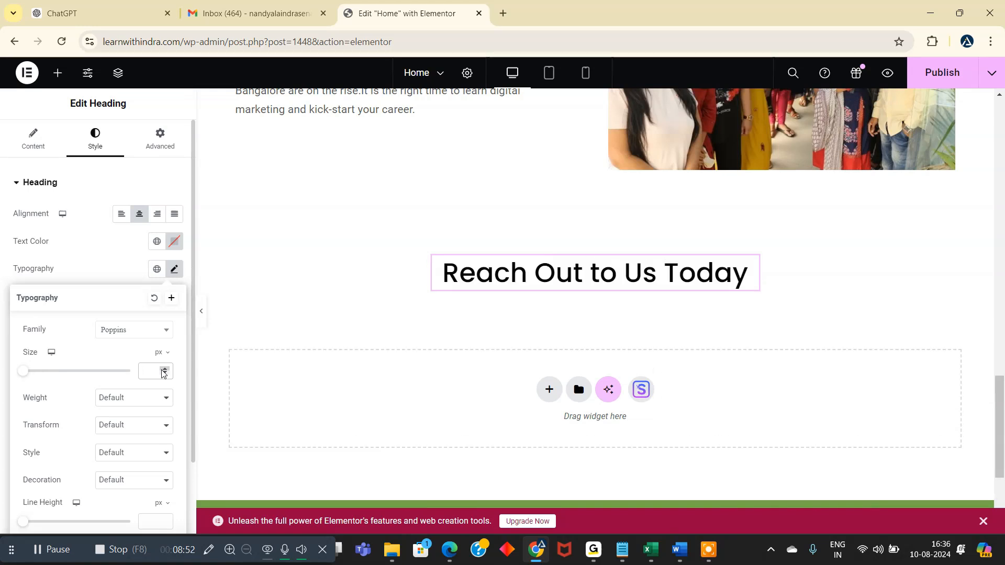
{"action": "type", "text": "30"}
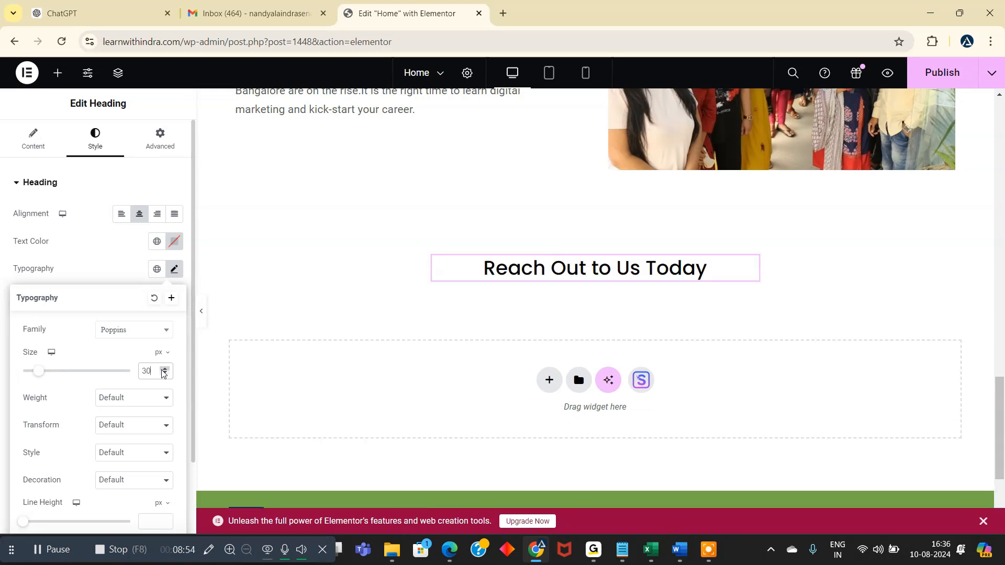
{"action": "left_click", "coordinate": [119, 257]}
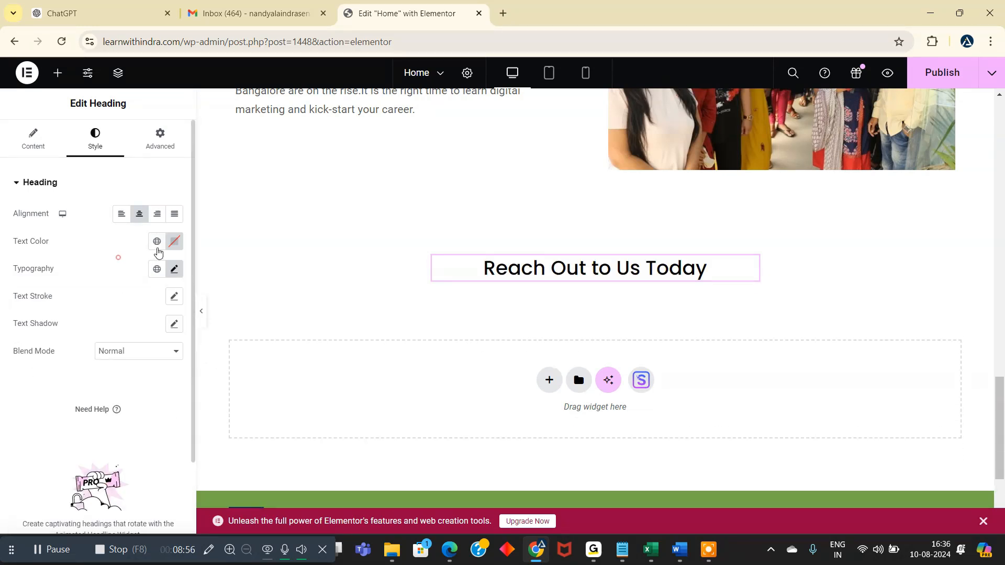
{"action": "left_click", "coordinate": [158, 243]}
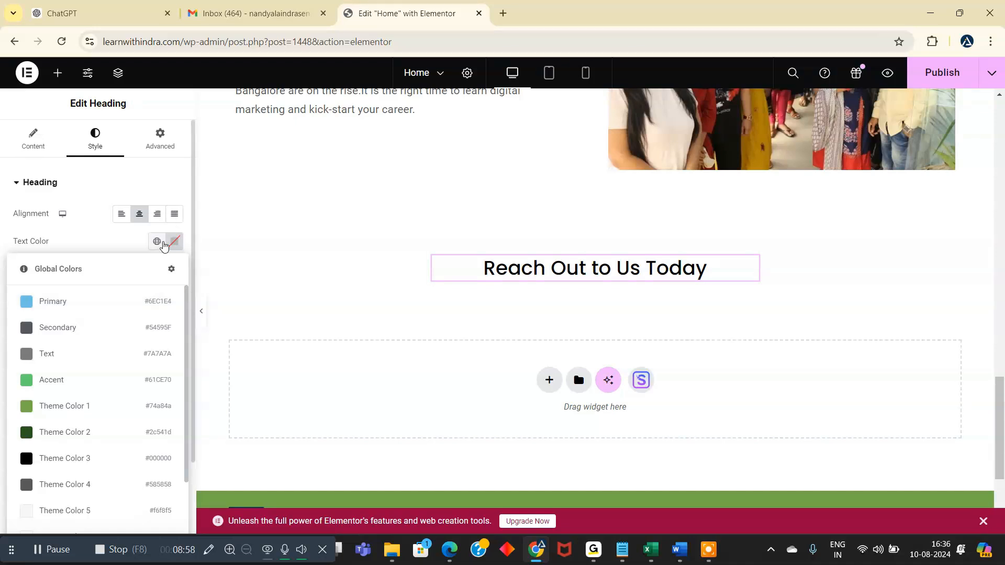
{"action": "left_click", "coordinate": [87, 241]}
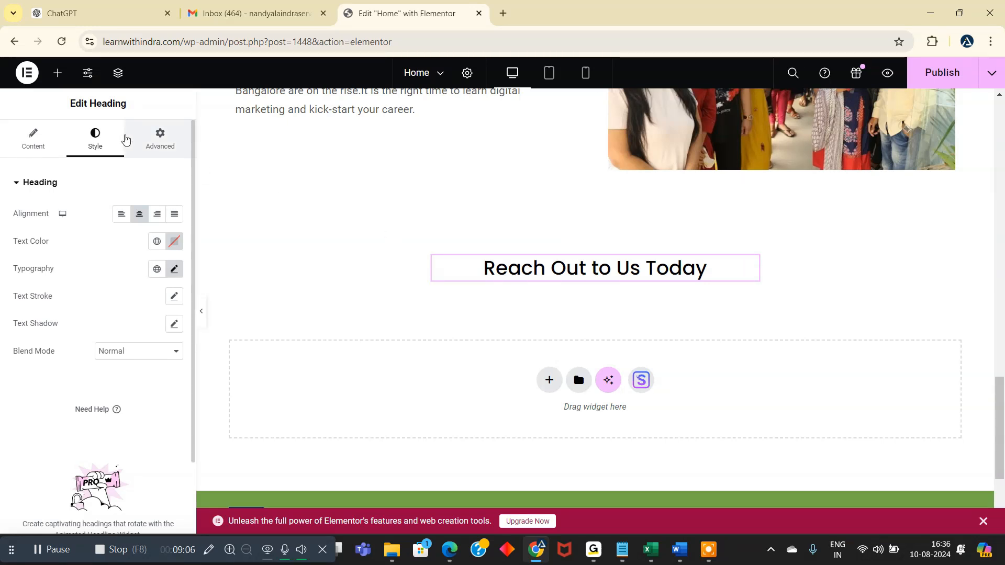
- Add a Text Editor widget directly below the "Reach Out to Us Today" heading
{"action": "left_click", "coordinate": [57, 74]}
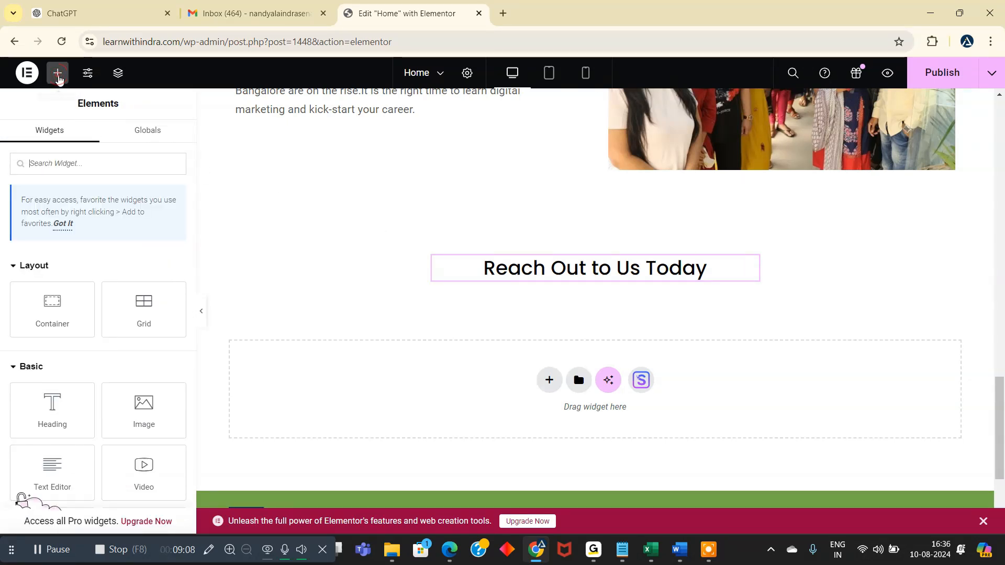
{"action": "scroll", "coordinate": [157, 356], "scroll_direction": "down", "scroll_amount": 1}
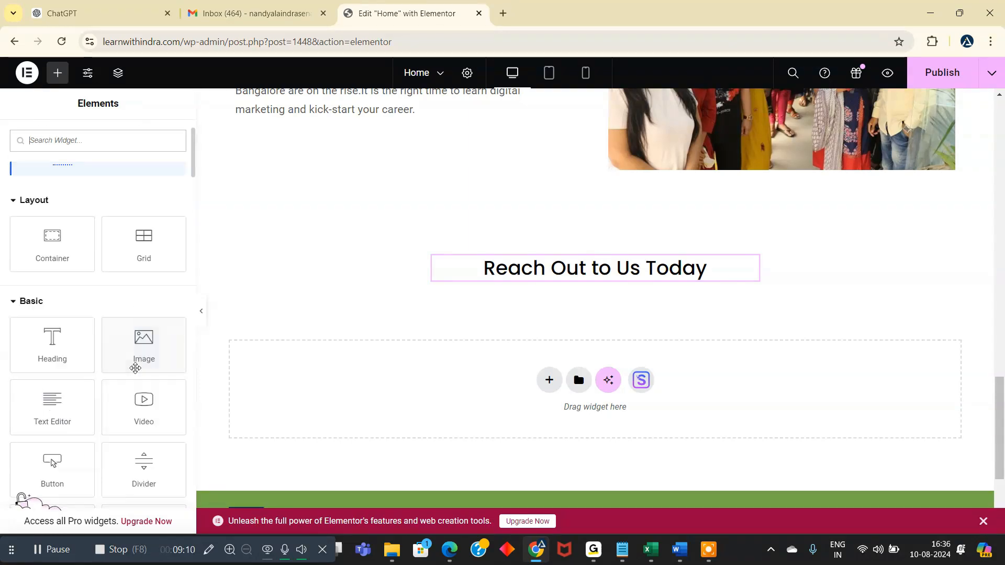
{"action": "left_click_drag", "start_coordinate": [71, 412], "coordinate": [580, 280]}
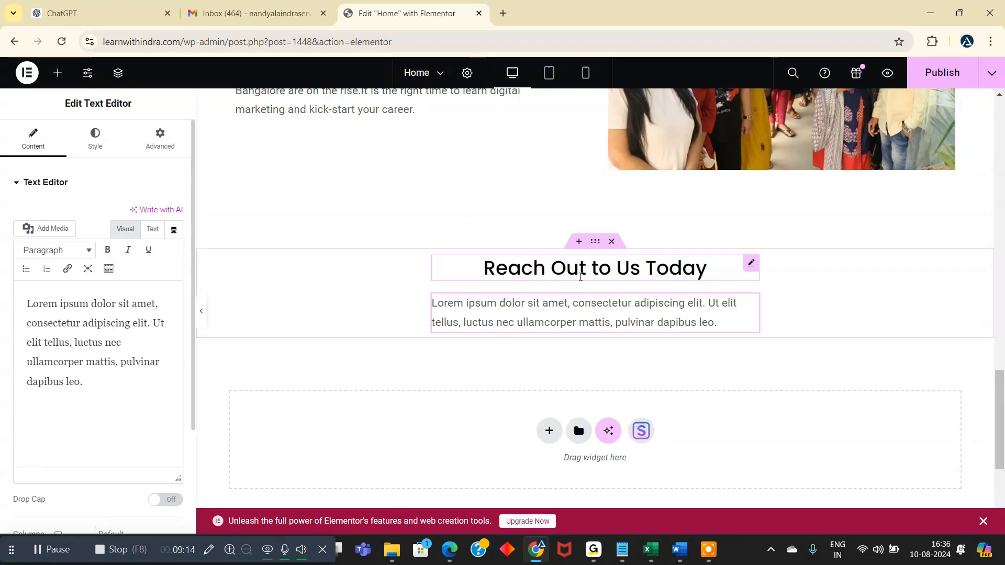
- Replace the placeholder paragraph with "Fill out the form and we'll get back to you soon." copied from ChatGPT, and center-align it
{"action": "left_click", "coordinate": [139, 13]}
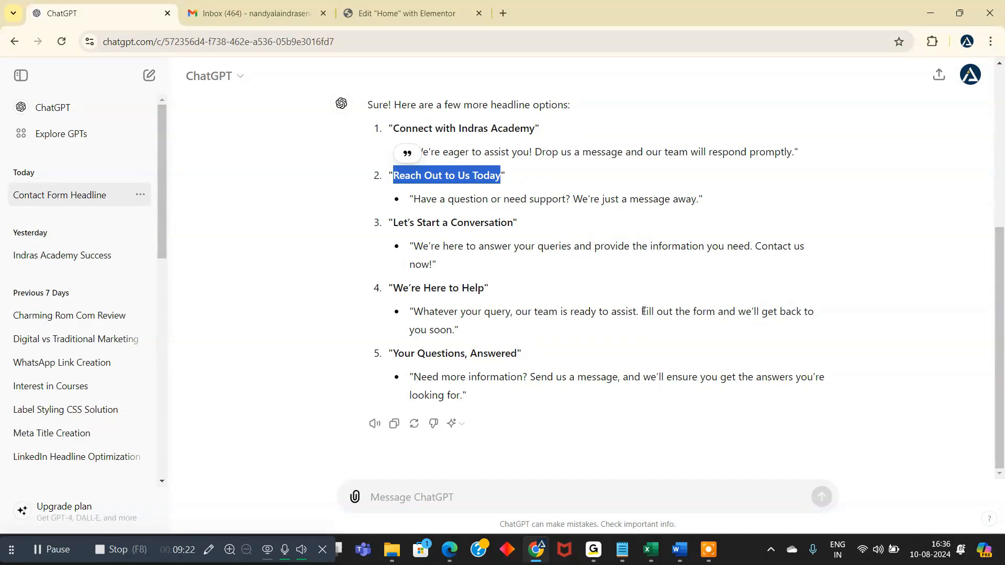
{"action": "left_click_drag", "start_coordinate": [642, 311], "coordinate": [507, 329]}
{"action": "key", "text": "ctrl+c"}
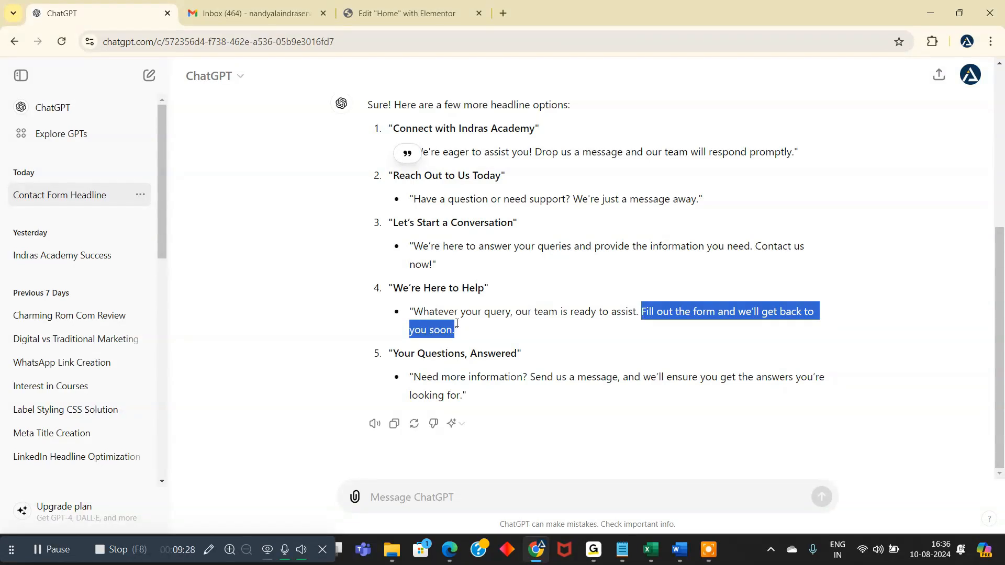
{"action": "left_click", "coordinate": [454, 11]}
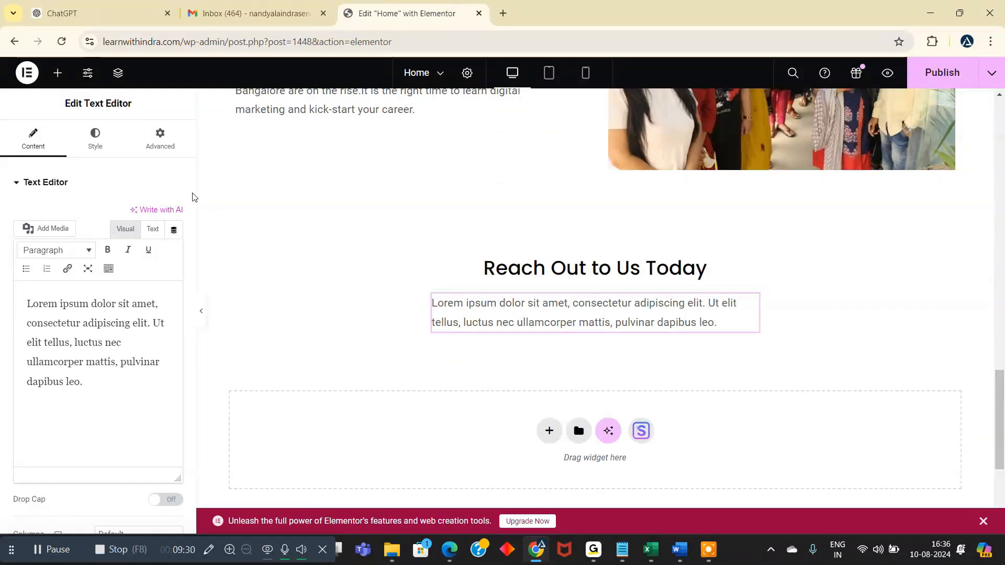
{"action": "left_click_drag", "start_coordinate": [106, 376], "coordinate": [11, 312]}
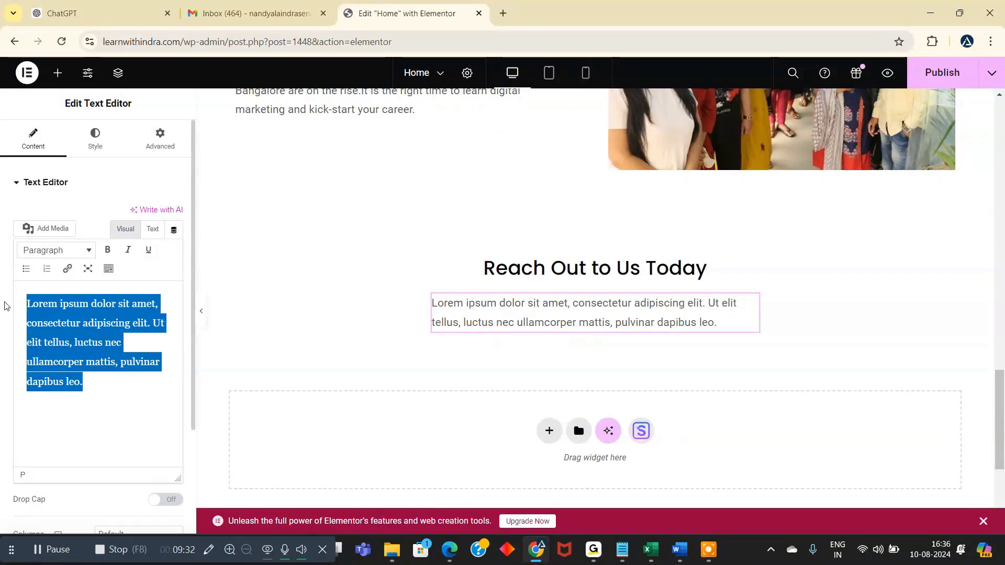
{"action": "key", "text": "ctrl+v"}
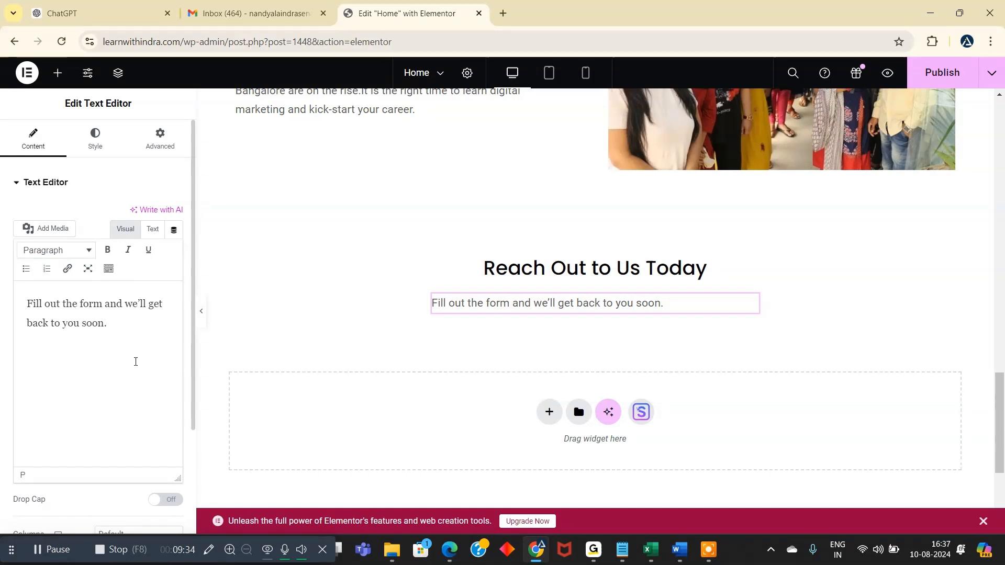
{"action": "left_click", "coordinate": [92, 147]}
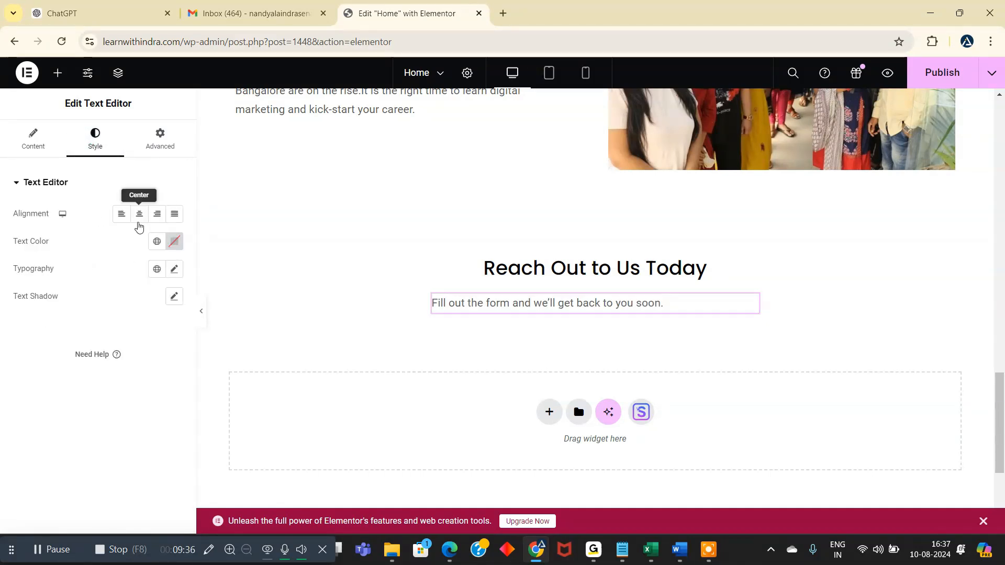
{"action": "left_click", "coordinate": [140, 219]}
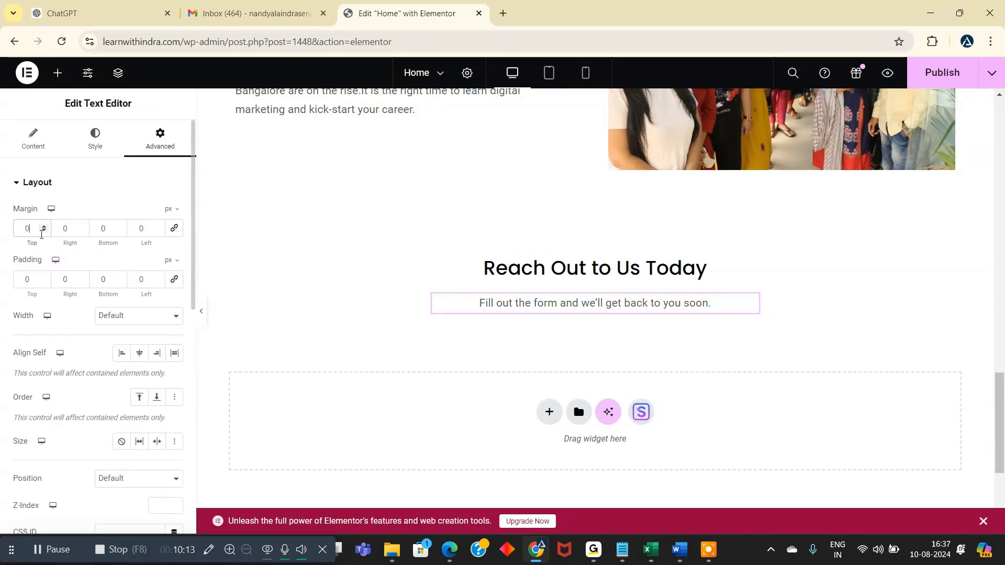
- Set the top margin of the text below the heading to -10 px
{"action": "left_click", "coordinate": [45, 227]}
{"action": "left_click", "coordinate": [46, 231]}
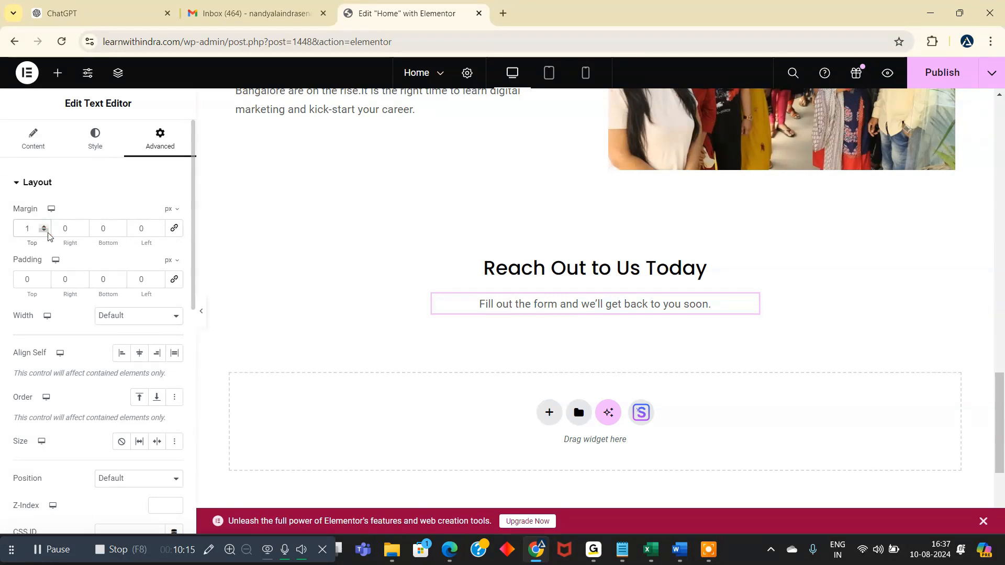
{"action": "left_click", "coordinate": [47, 233]}
{"action": "left_click", "coordinate": [46, 232]}
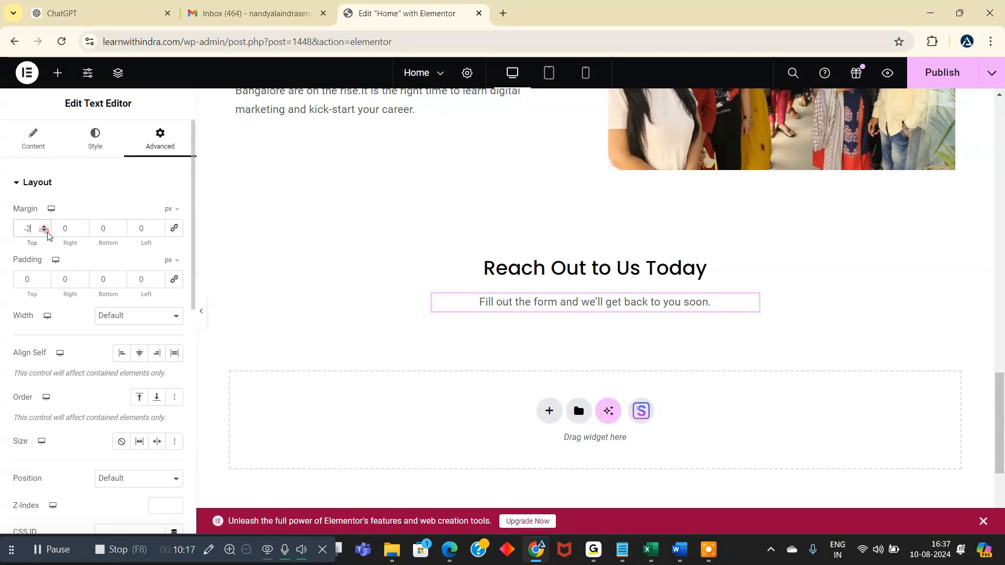
{"action": "left_click", "coordinate": [46, 232]}
{"action": "left_click", "coordinate": [46, 232]}
{"action": "left_click", "coordinate": [46, 232]}
{"action": "left_click", "coordinate": [46, 232]}
{"action": "left_click", "coordinate": [46, 231]}
{"action": "left_click", "coordinate": [46, 231]}
{"action": "left_click", "coordinate": [46, 232]}
{"action": "left_click", "coordinate": [47, 232]}
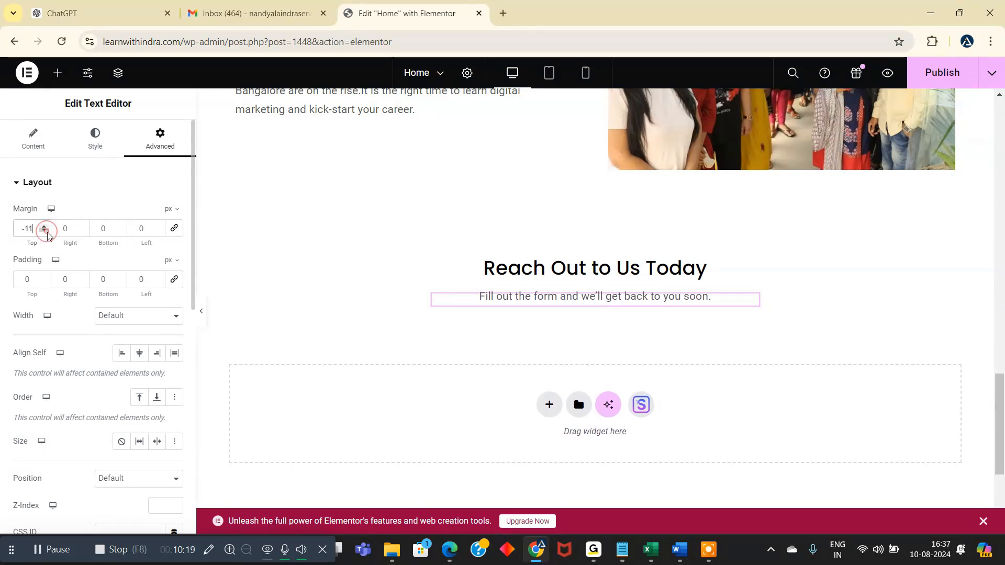
{"action": "left_click", "coordinate": [44, 225]}
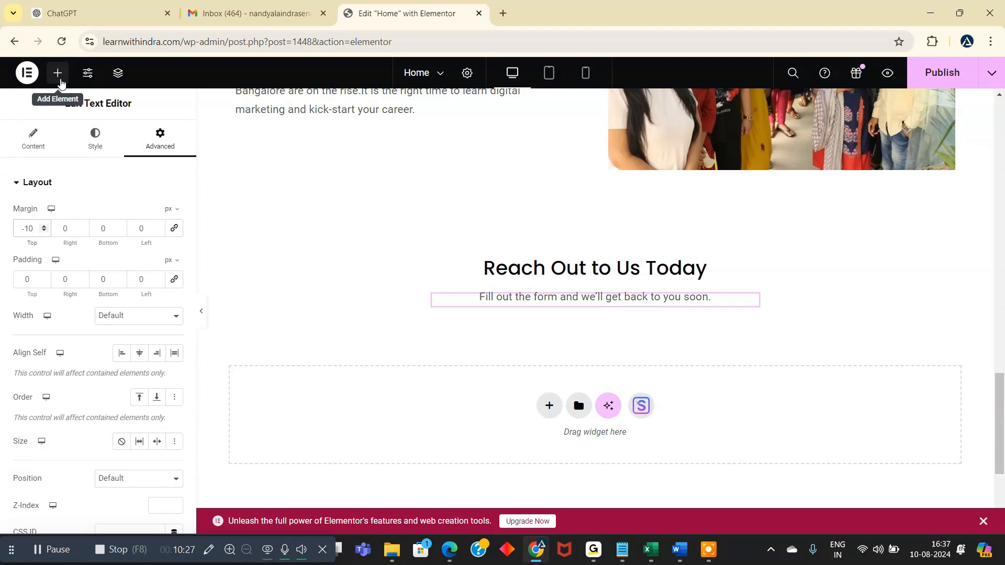
- Find the Shortcode widget and add it directly below the "Fill out the form and we'll get back to you soon." text
{"action": "left_click", "coordinate": [58, 73]}
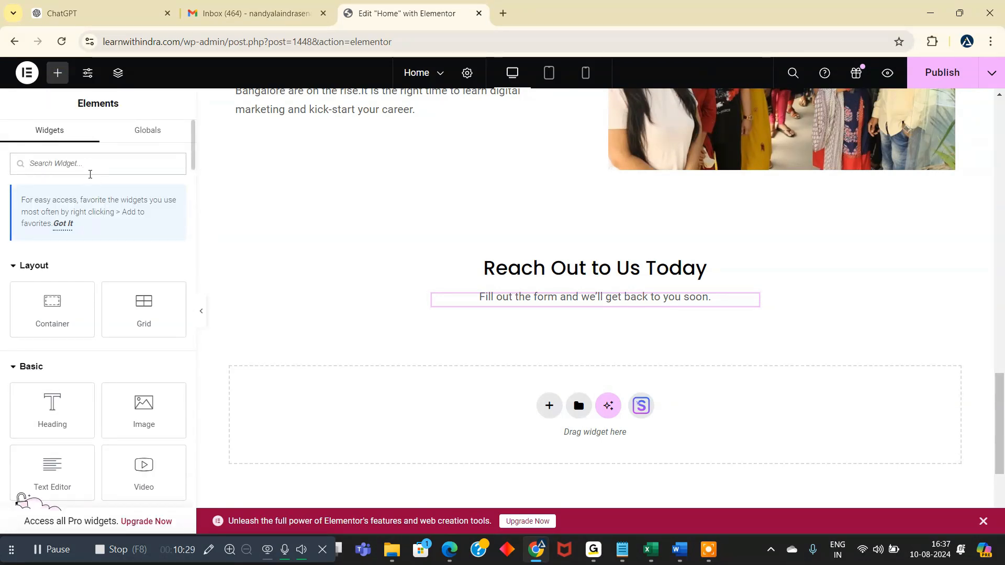
{"action": "type", "text": "shor"}
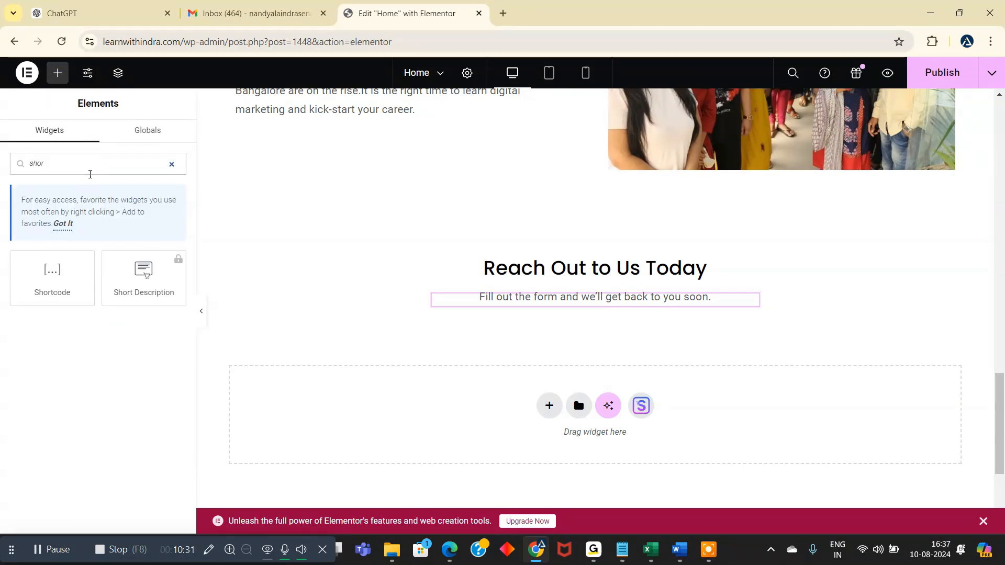
{"action": "left_click_drag", "start_coordinate": [53, 273], "coordinate": [570, 303]}
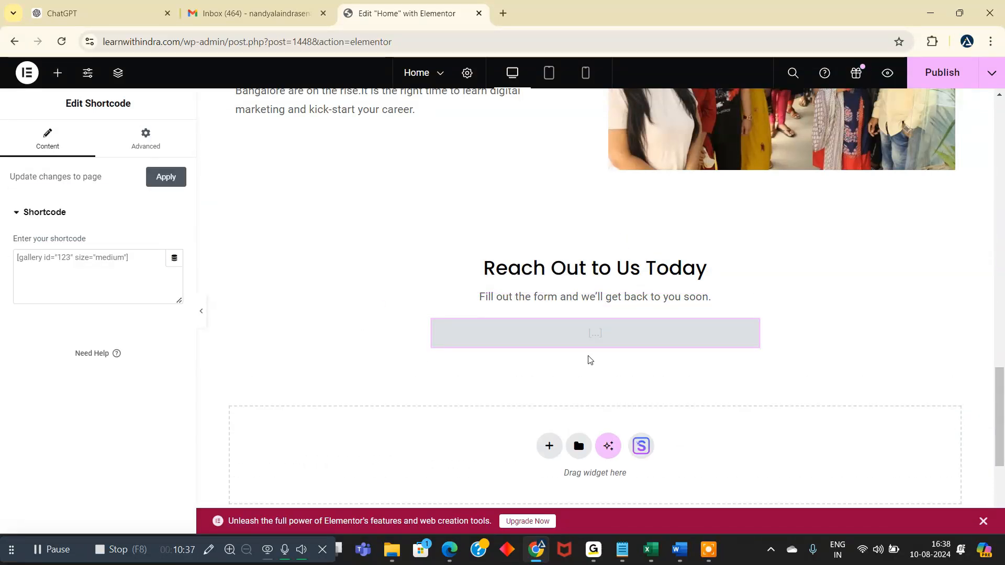
- Enter the form's shortcode [contact-form-7 id="484b5bd" title="contact form"] in the Shortcode widget and check the rendered form
{"action": "left_click", "coordinate": [131, 258]}
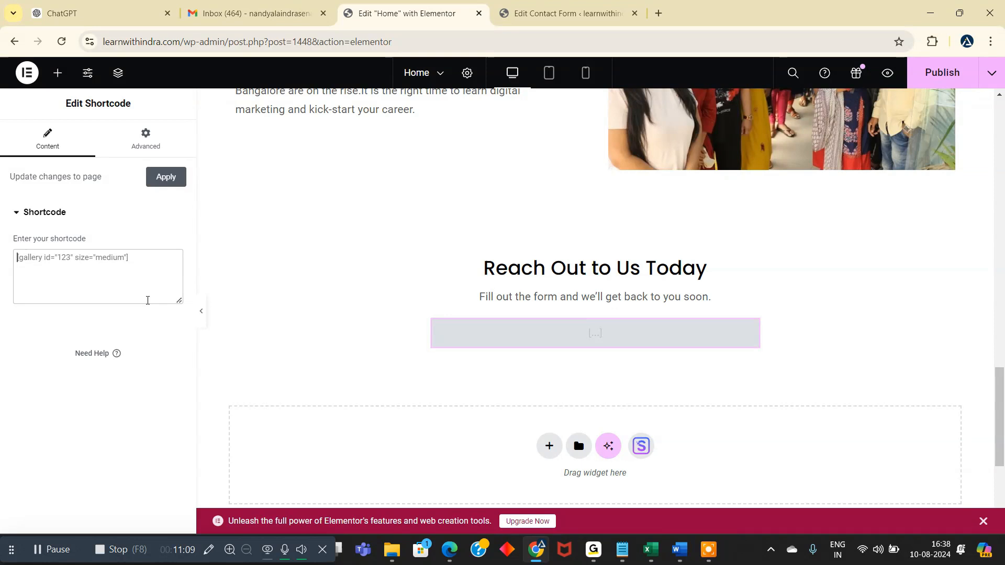
{"action": "type", "text": "[contact-form-7 id=\"484b5bd\" title=\"contact form\"]"}
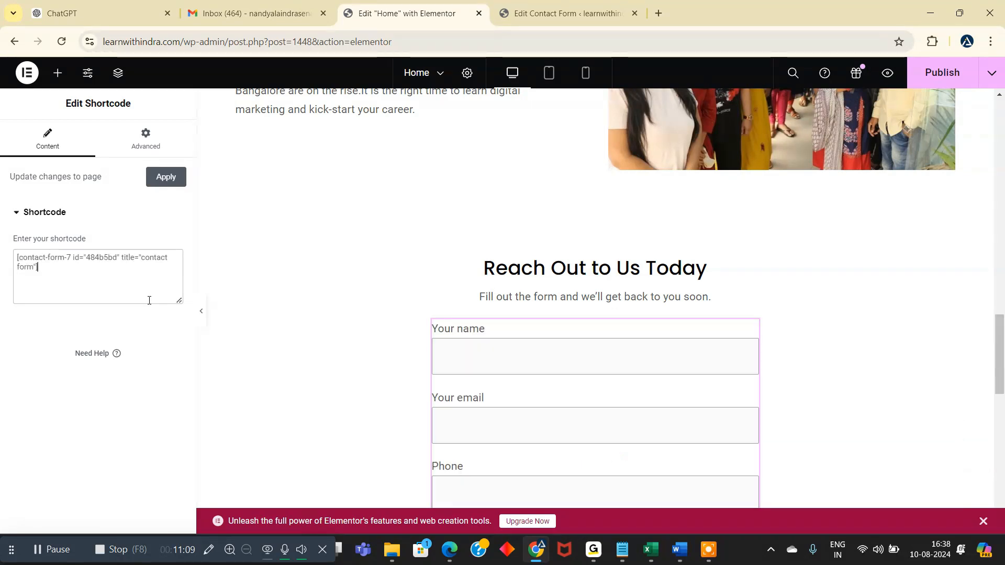
{"action": "scroll", "coordinate": [938, 287], "scroll_direction": "down", "scroll_amount": 6}
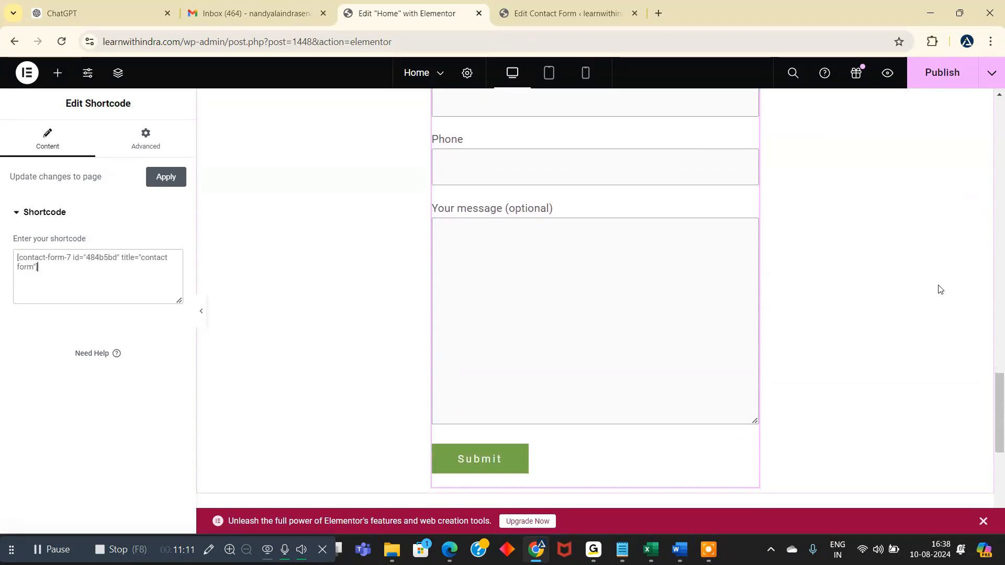
{"action": "scroll", "coordinate": [945, 289], "scroll_direction": "up", "scroll_amount": 3}
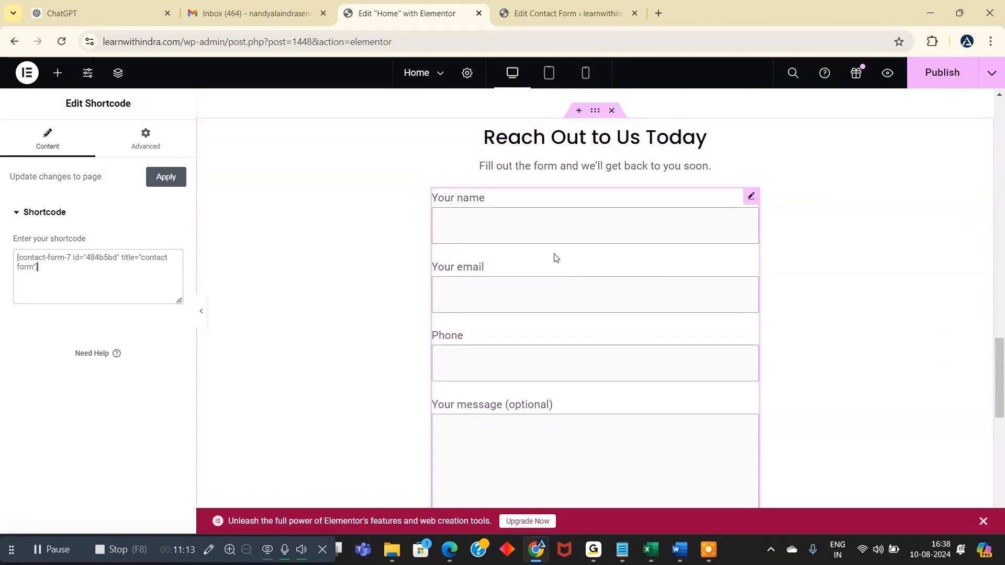
{"action": "scroll", "coordinate": [704, 256], "scroll_direction": "up", "scroll_amount": 2}
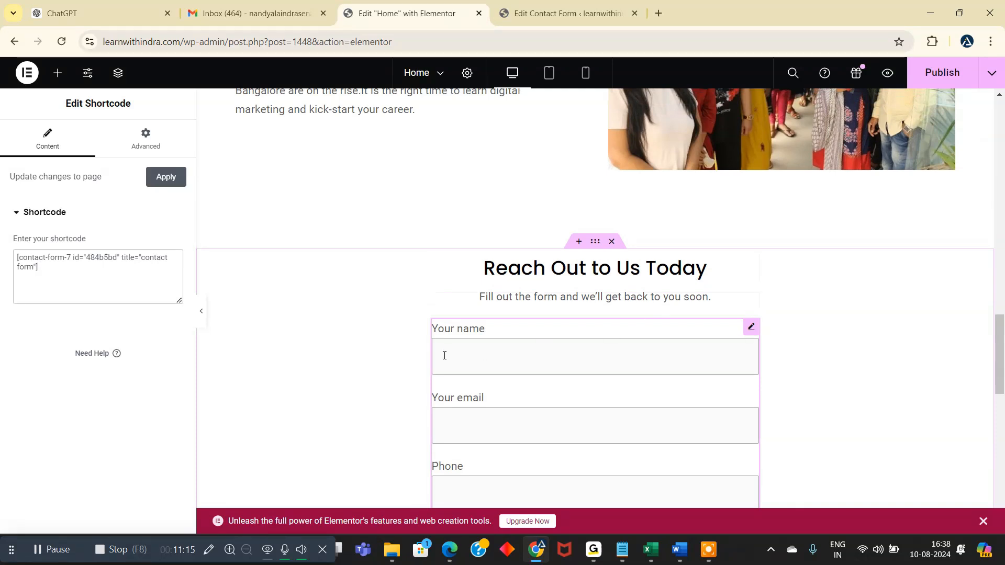
- Try a different boxed content width for the container holding the form, and return it to 500 px
{"action": "left_click", "coordinate": [595, 241]}
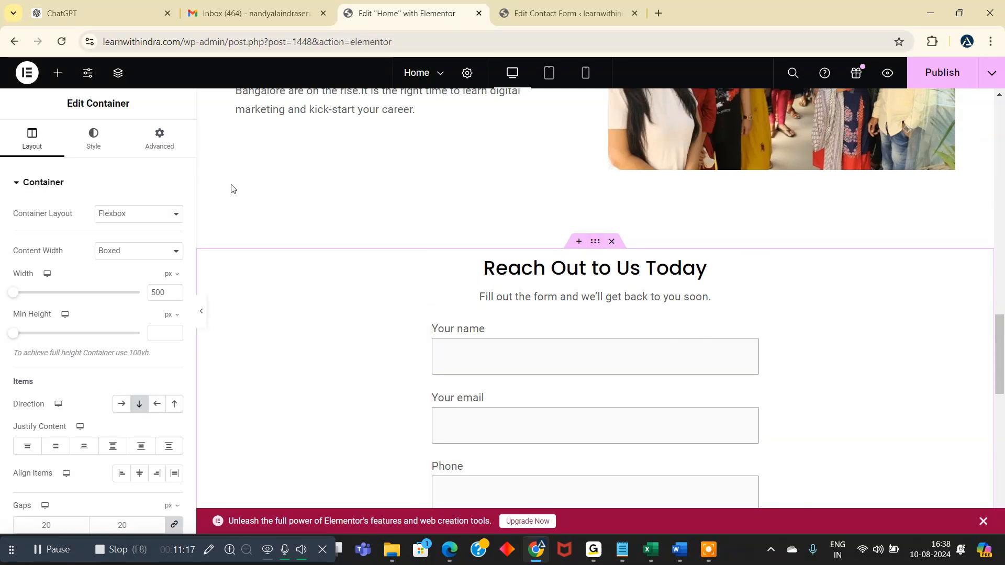
{"action": "left_click_drag", "start_coordinate": [14, 293], "coordinate": [26, 297]}
{"action": "left_click_drag", "start_coordinate": [19, 297], "coordinate": [13, 293]}
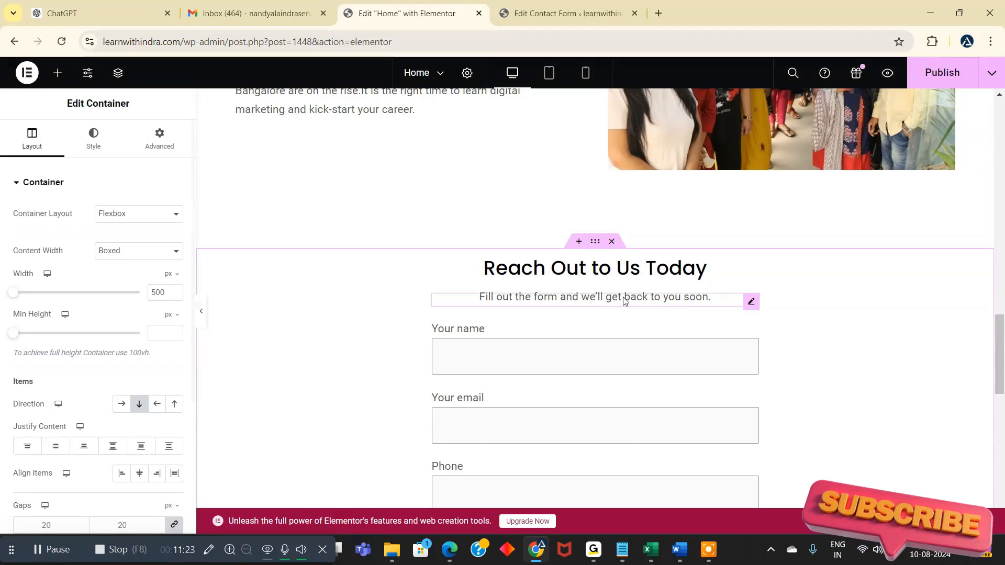
{"action": "scroll", "coordinate": [808, 291], "scroll_direction": "down", "scroll_amount": 6}
{"action": "scroll", "coordinate": [816, 275], "scroll_direction": "up", "scroll_amount": 7}
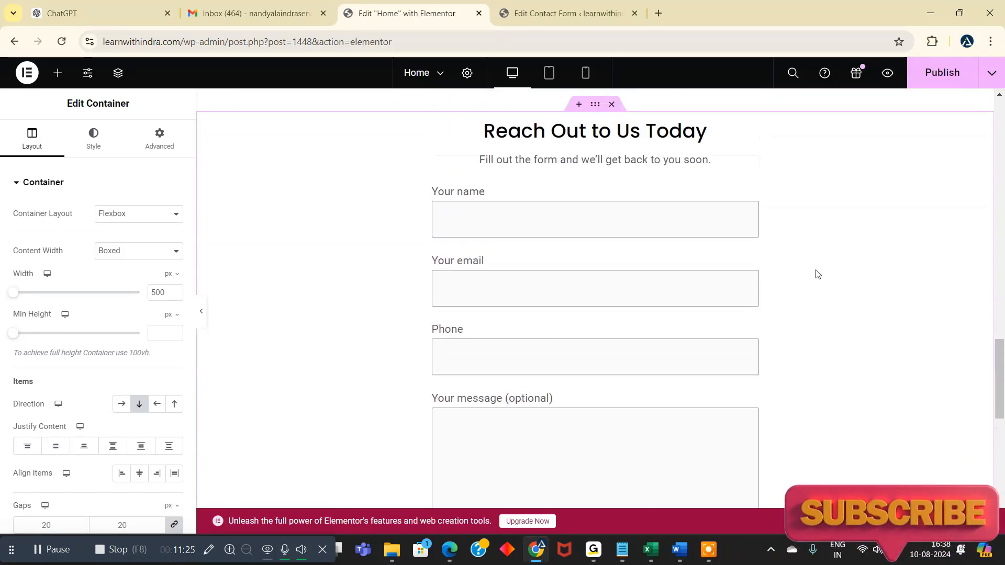